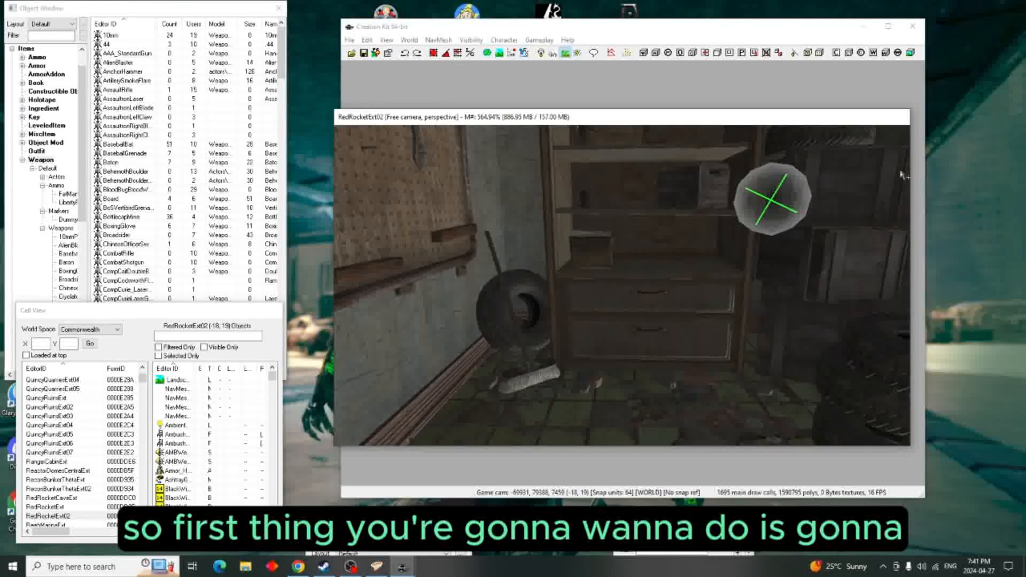
# Review the plugin and master file selection in the data dialog and close it without changes.
pyautogui.click(350, 40)
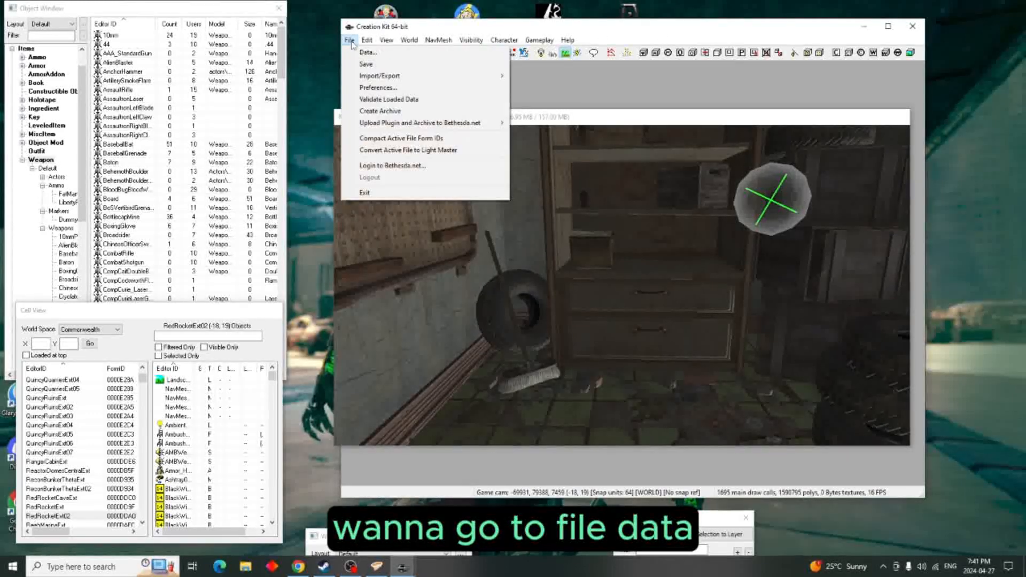
pyautogui.click(361, 56)
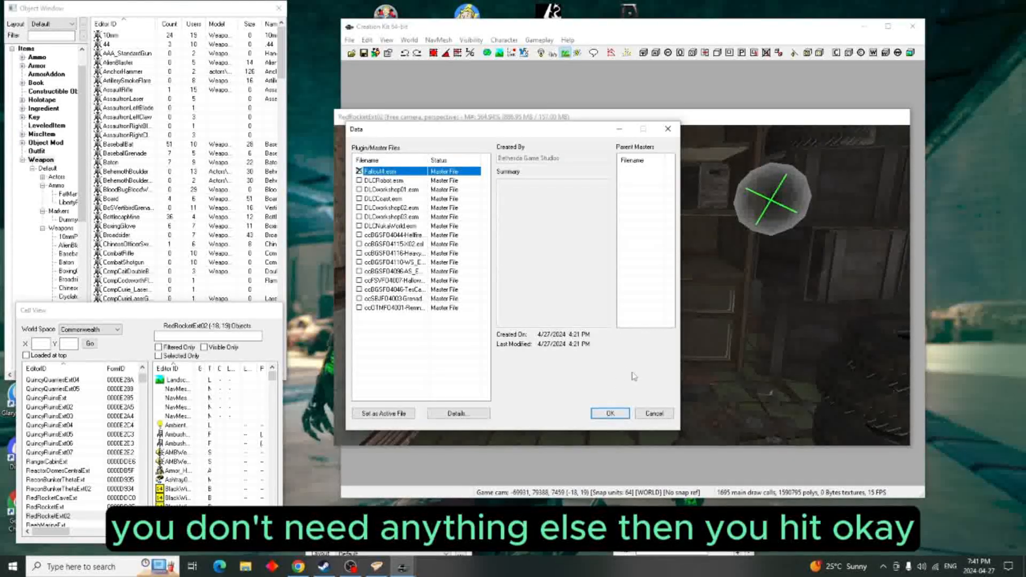
pyautogui.click(667, 130)
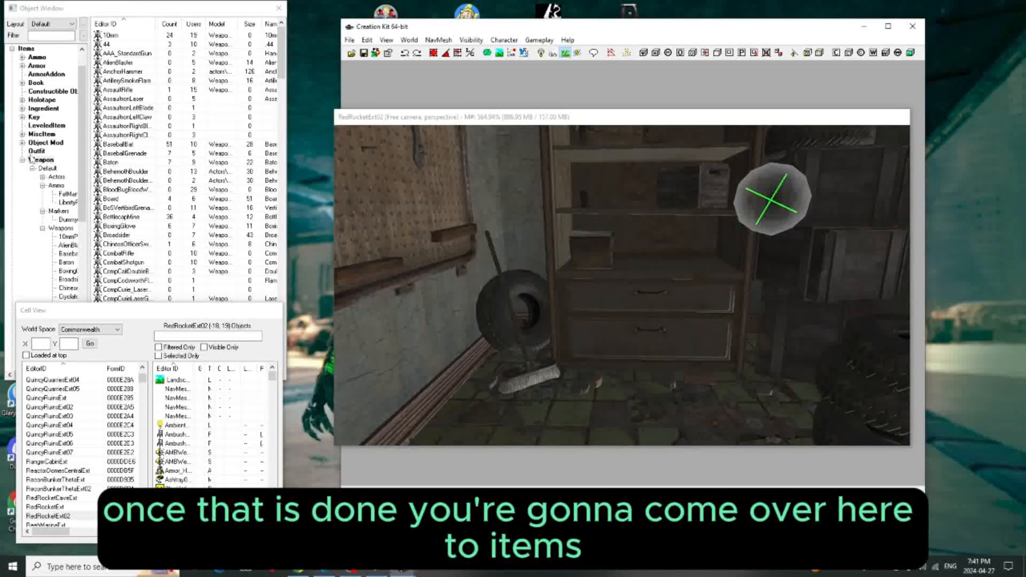
# Find the Minigun category among the default weapons and duplicate the plain Minigun record.
pyautogui.click(282, 252)
pyautogui.scroll(-2, 33, 273)
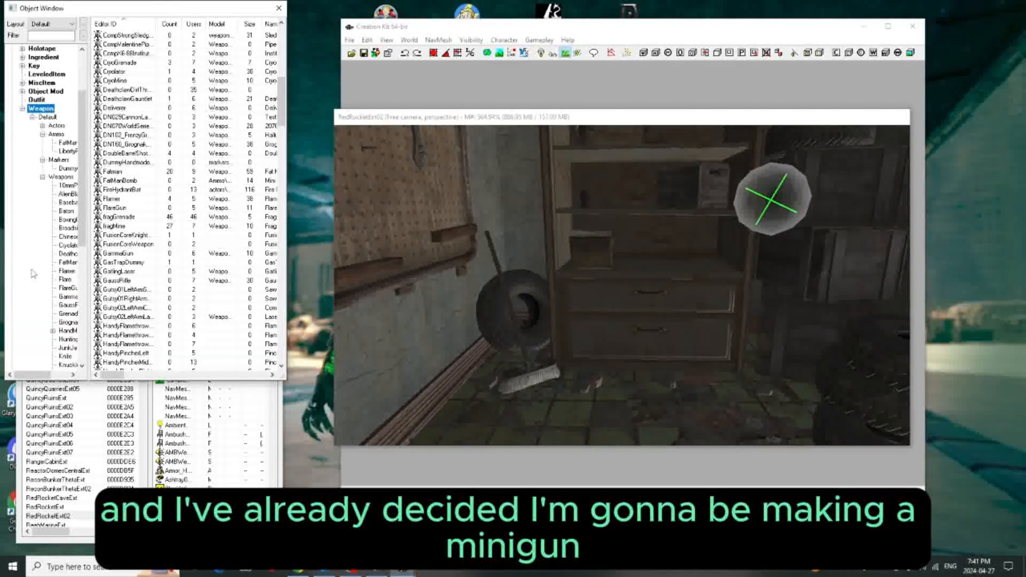
pyautogui.scroll(-9, 33, 273)
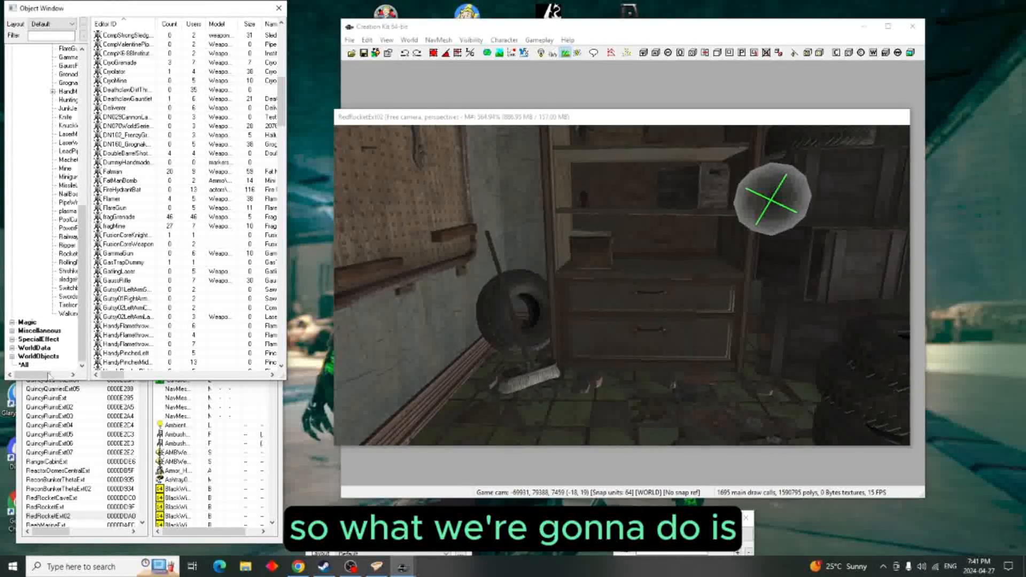
pyautogui.moveTo(44, 375); pyautogui.dragTo(56, 376)
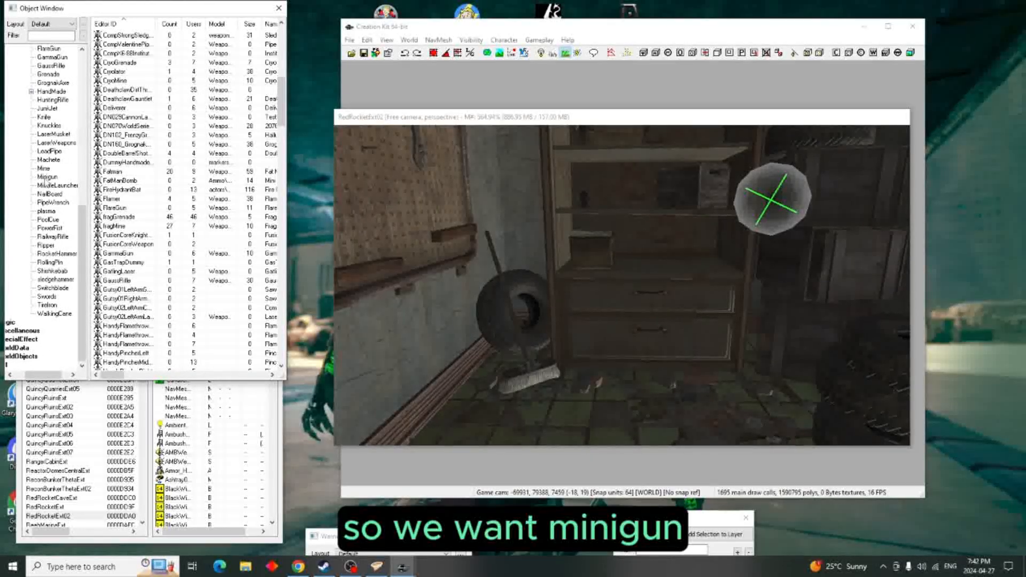
pyautogui.click(47, 177)
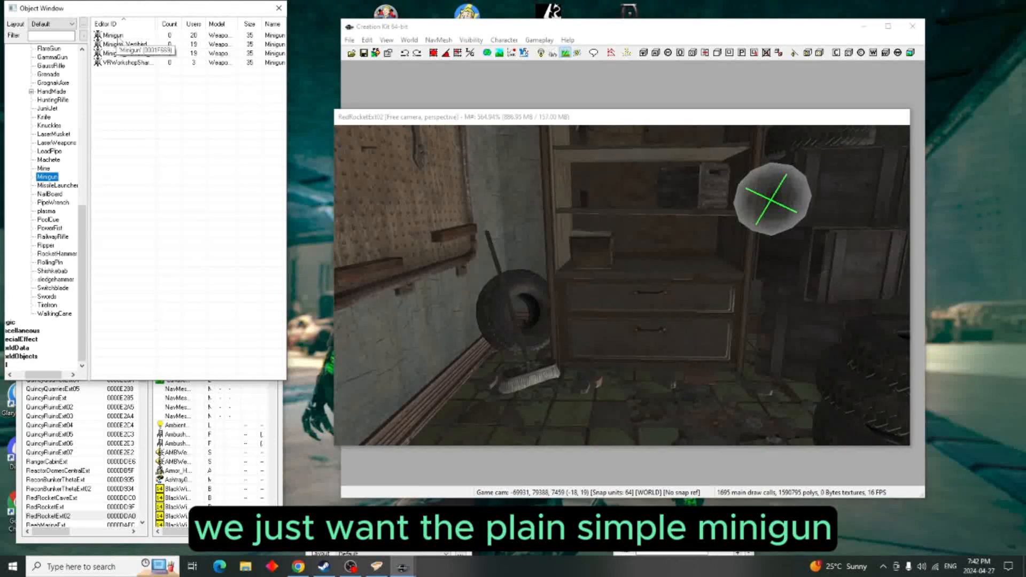
pyautogui.rightClick(119, 36)
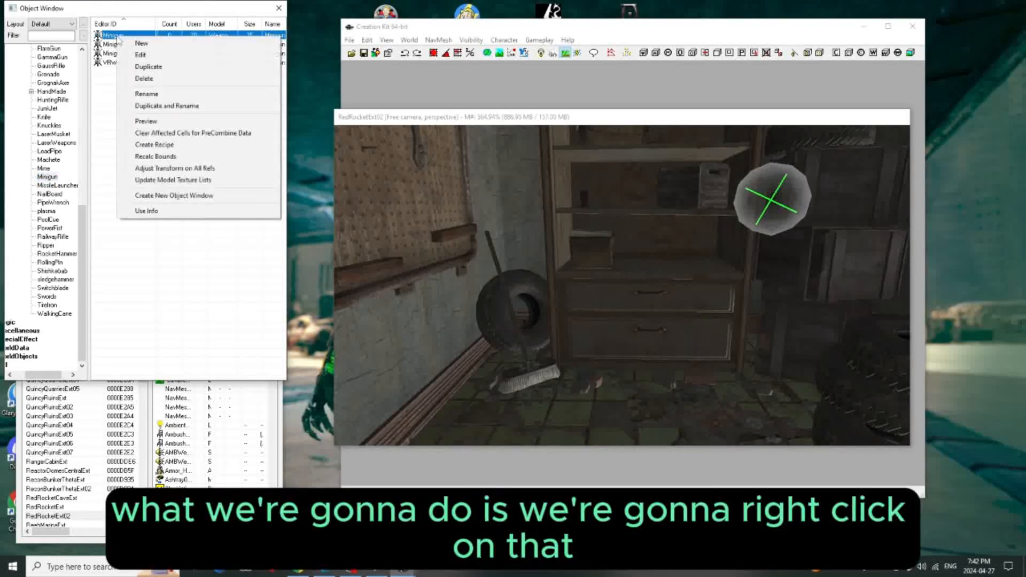
pyautogui.click(155, 67)
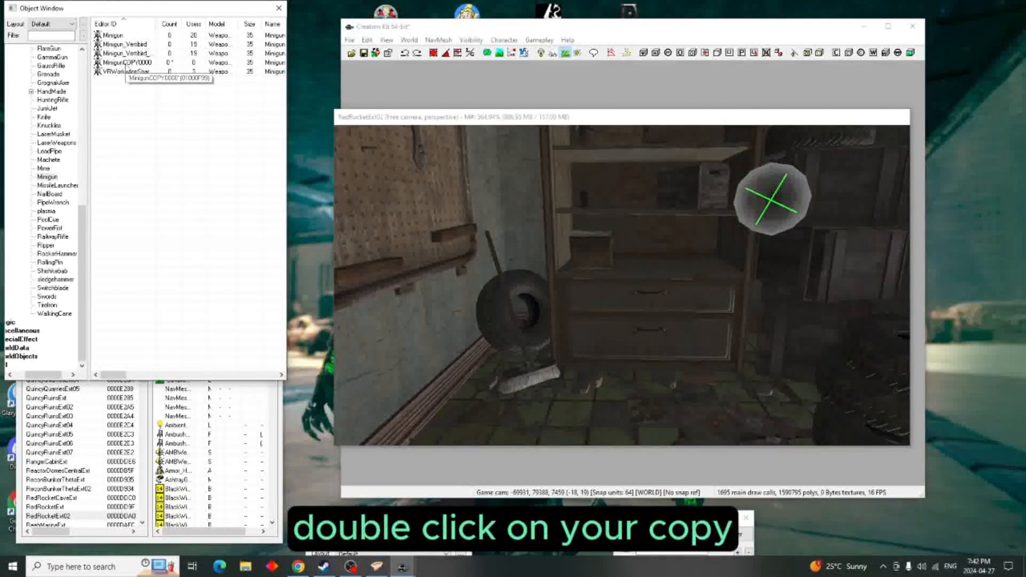
# Open the duplicated minigun record for editing and set its ID to 01JellysFury.
pyautogui.doubleClick(126, 63)
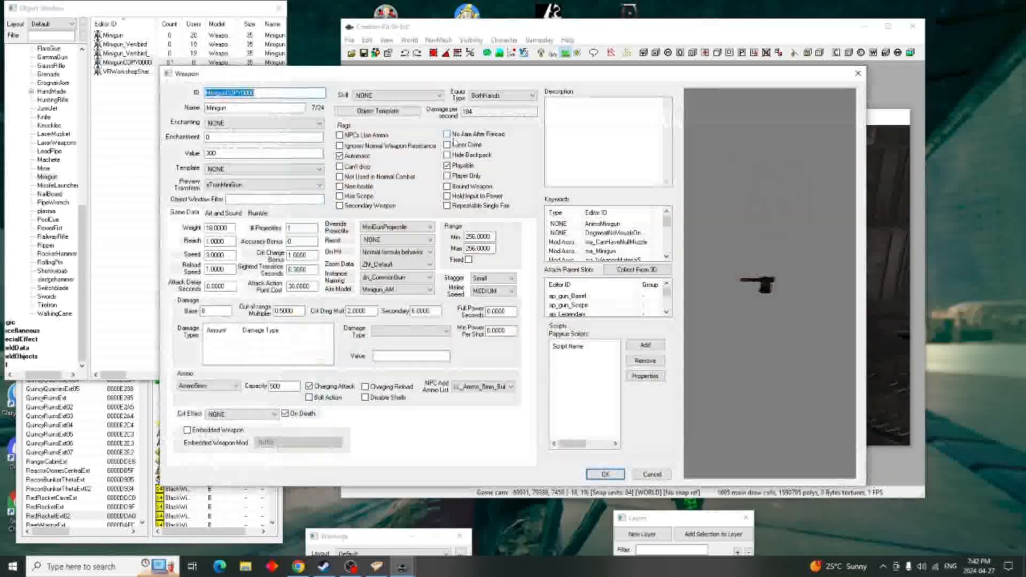
pyautogui.moveTo(659, 75); pyautogui.dragTo(758, 62)
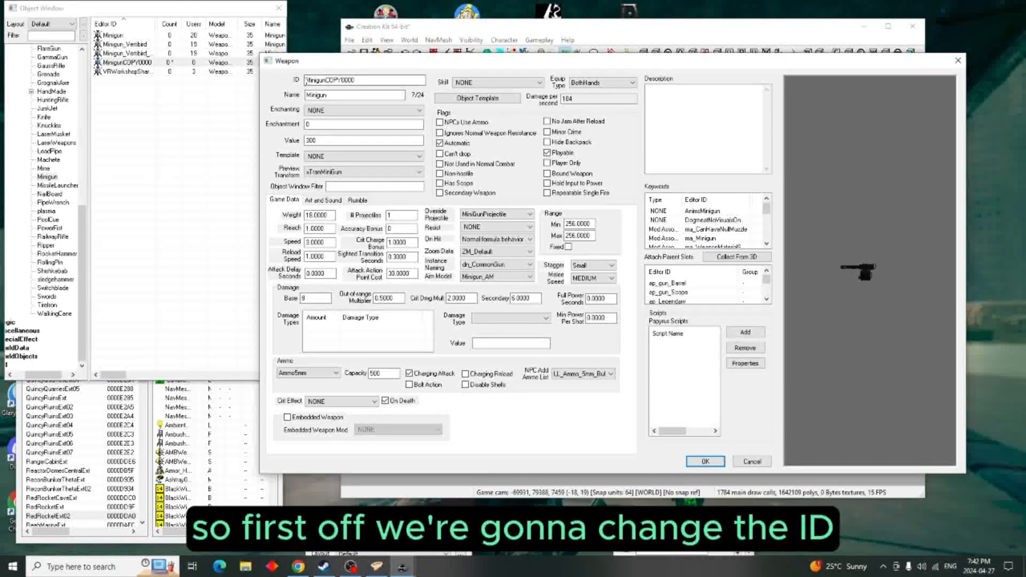
pyautogui.moveTo(355, 80); pyautogui.dragTo(306, 78)
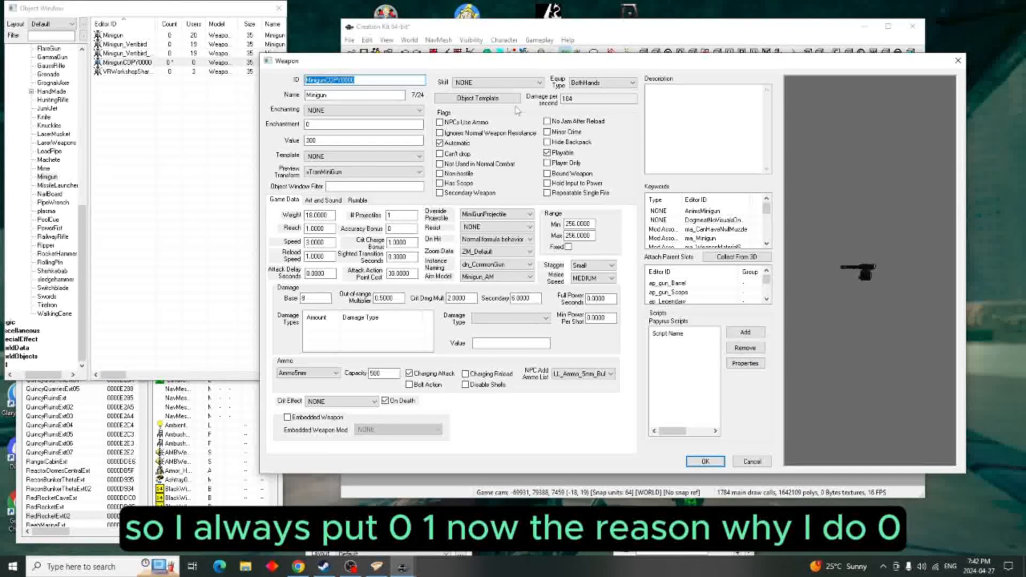
pyautogui.write('01')
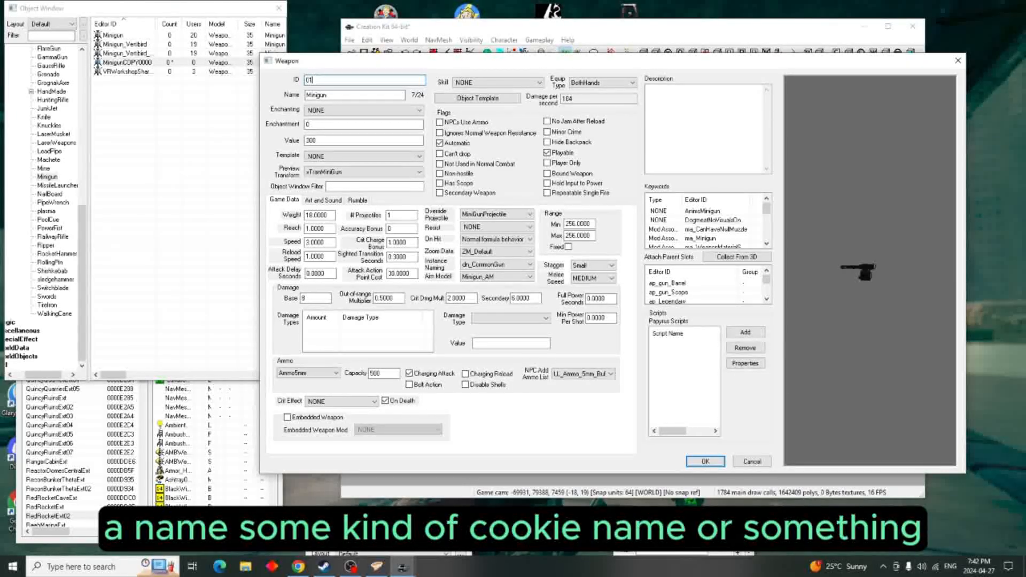
pyautogui.write('J')
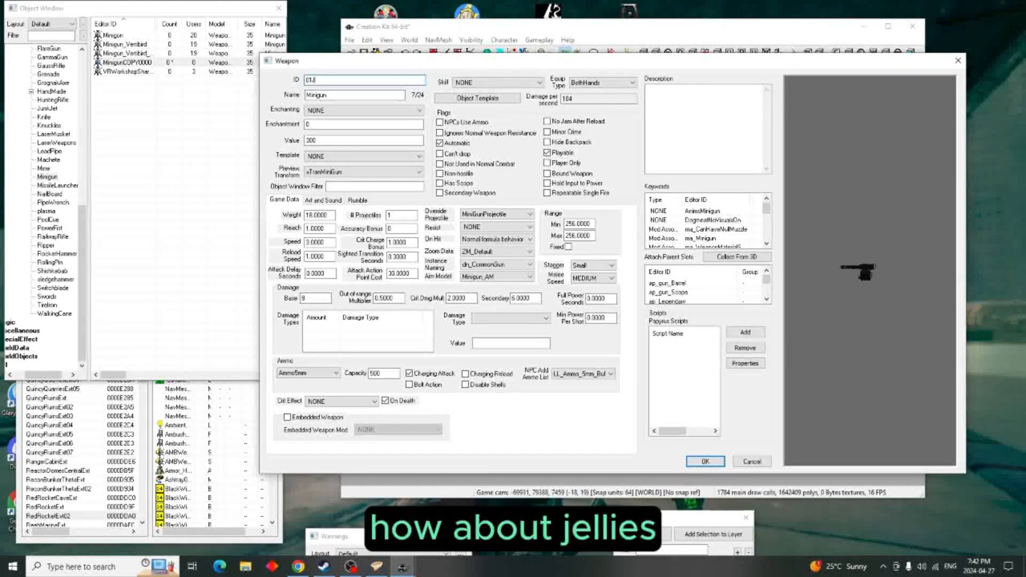
pyautogui.write('elly')
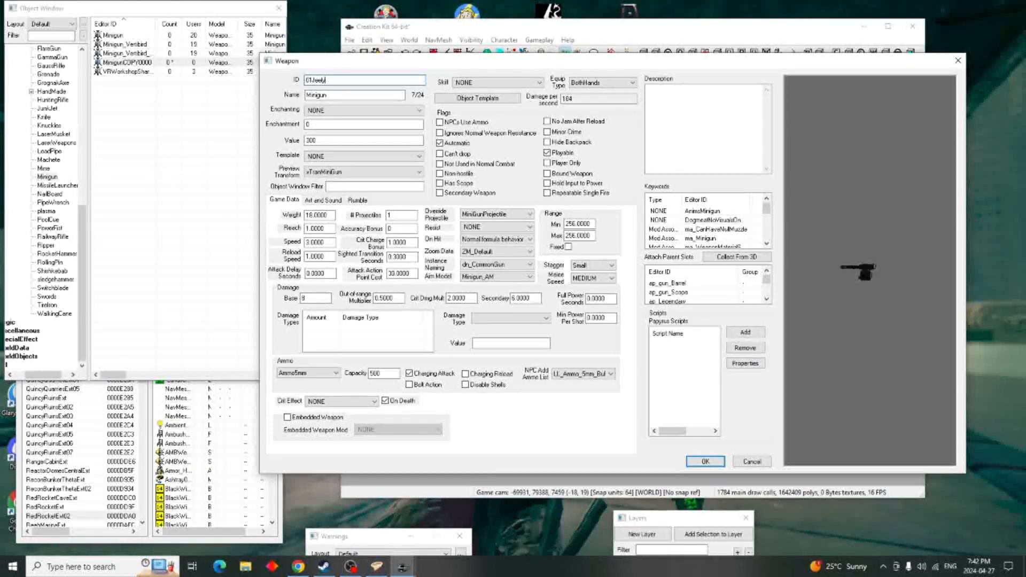
pyautogui.write("'sFuy")
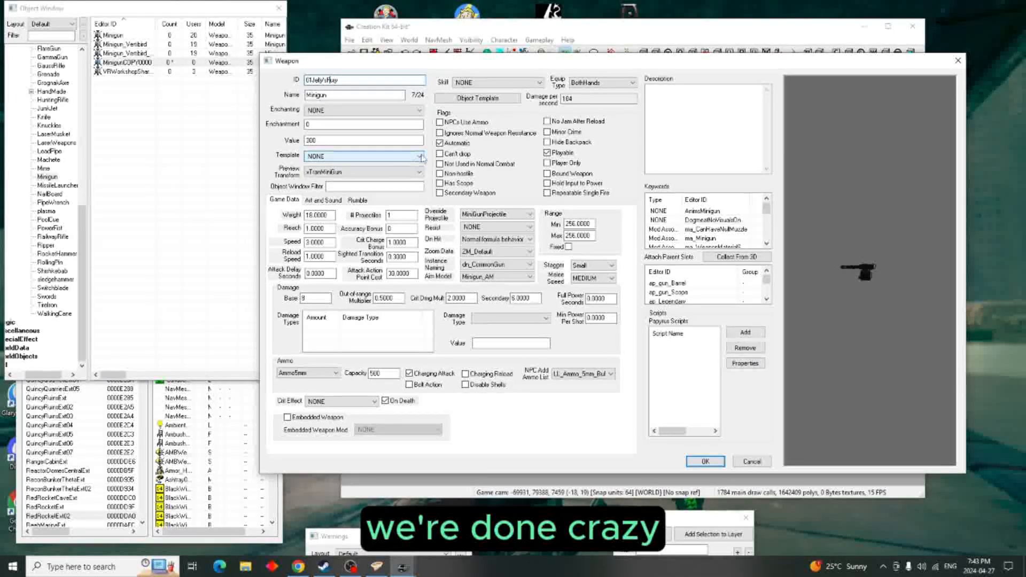
# Set the weapon's name to Jelly's Fury.
pyautogui.click(336, 96)
pyautogui.moveTo(335, 96); pyautogui.dragTo(305, 98)
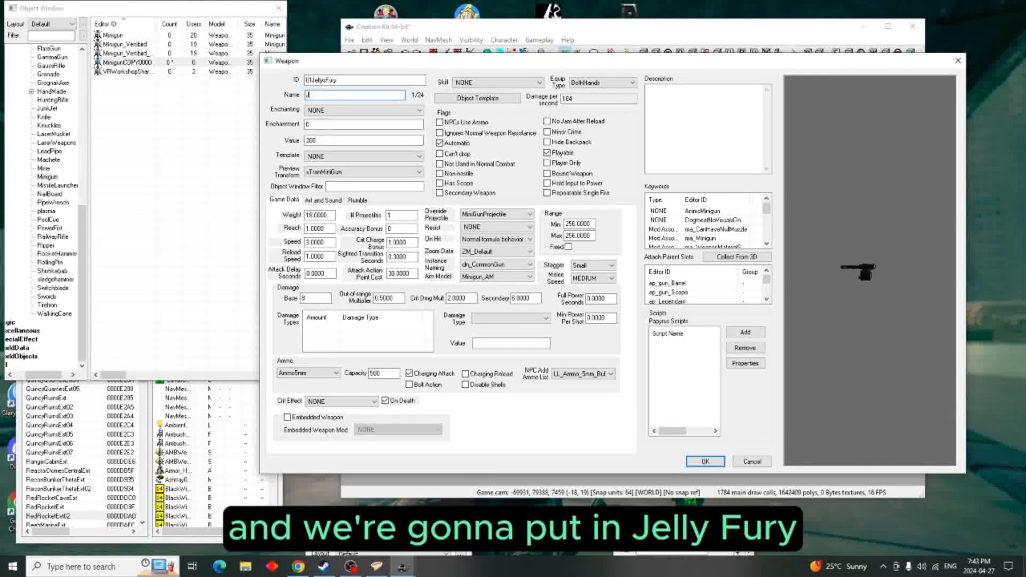
pyautogui.write('Jelly ')
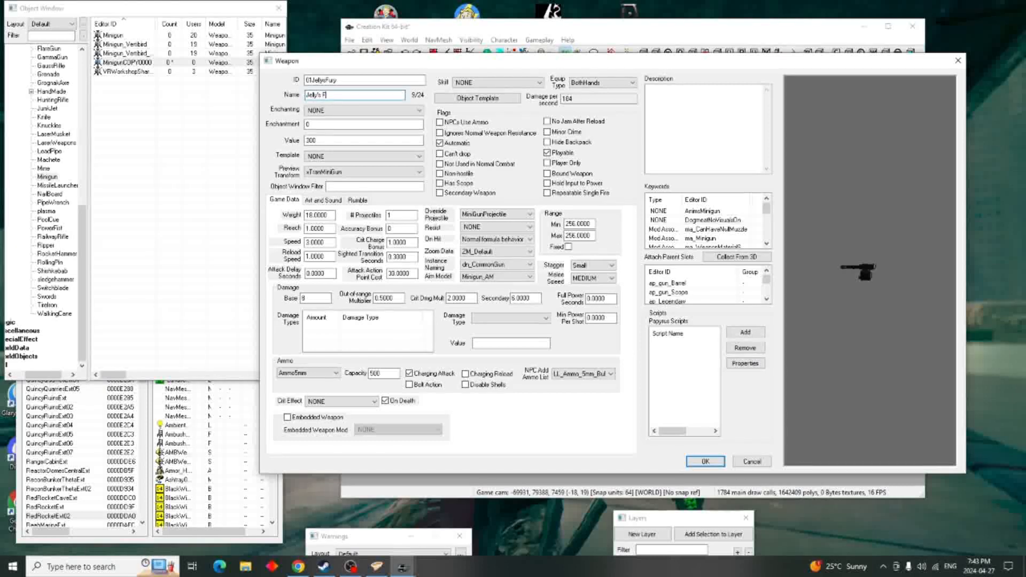
pyautogui.write('s Fury')
# Set the weapon's weight to 1 and its override projectile to MissileProjectile.
pyautogui.click(310, 216)
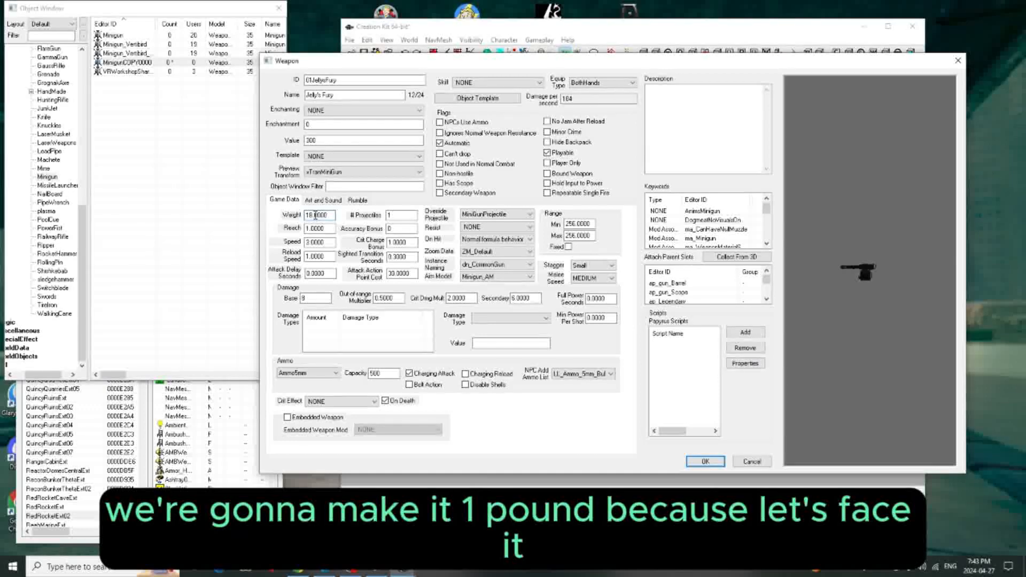
pyautogui.moveTo(312, 216); pyautogui.dragTo(297, 219)
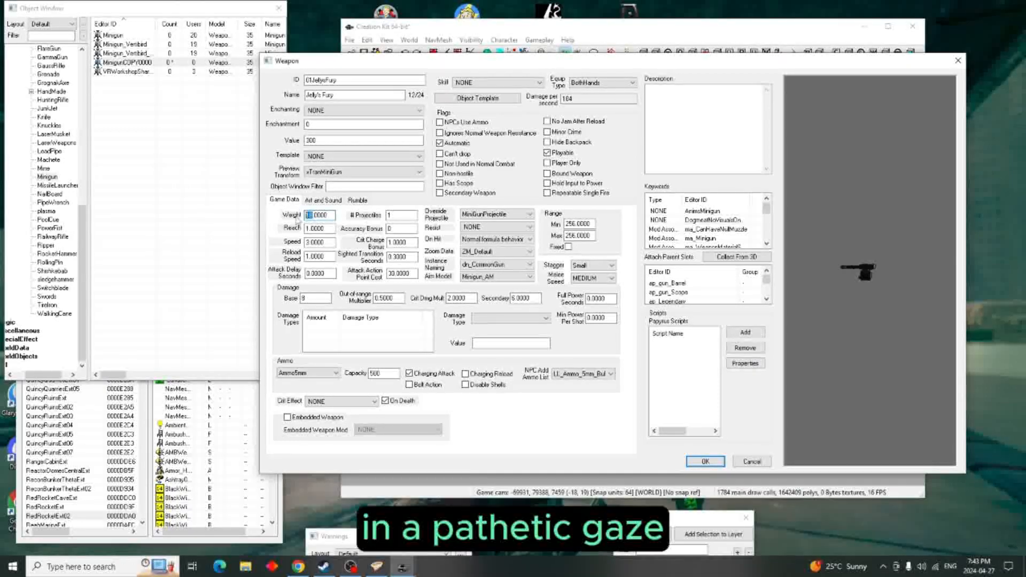
pyautogui.write('1')
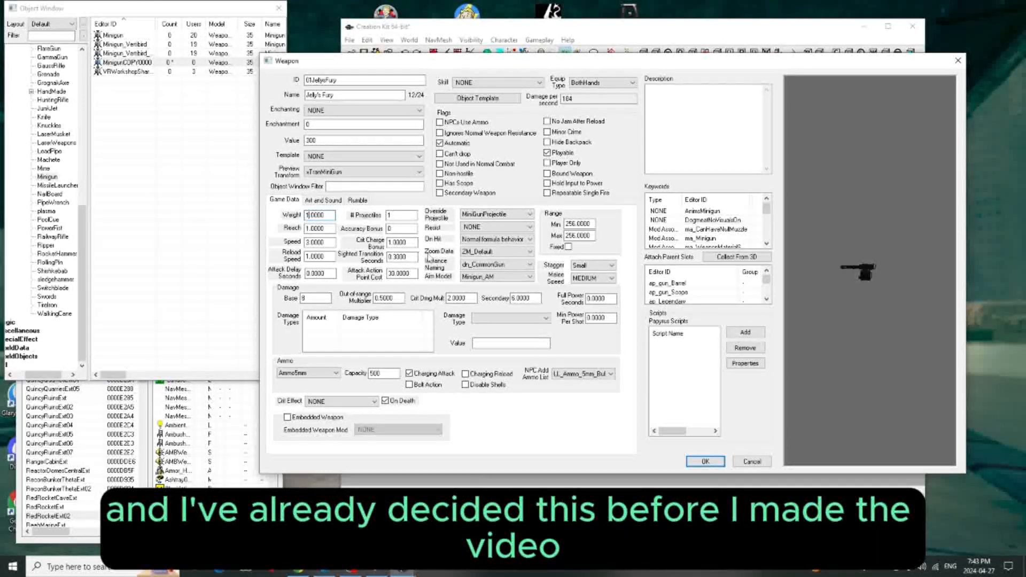
pyautogui.click(533, 216)
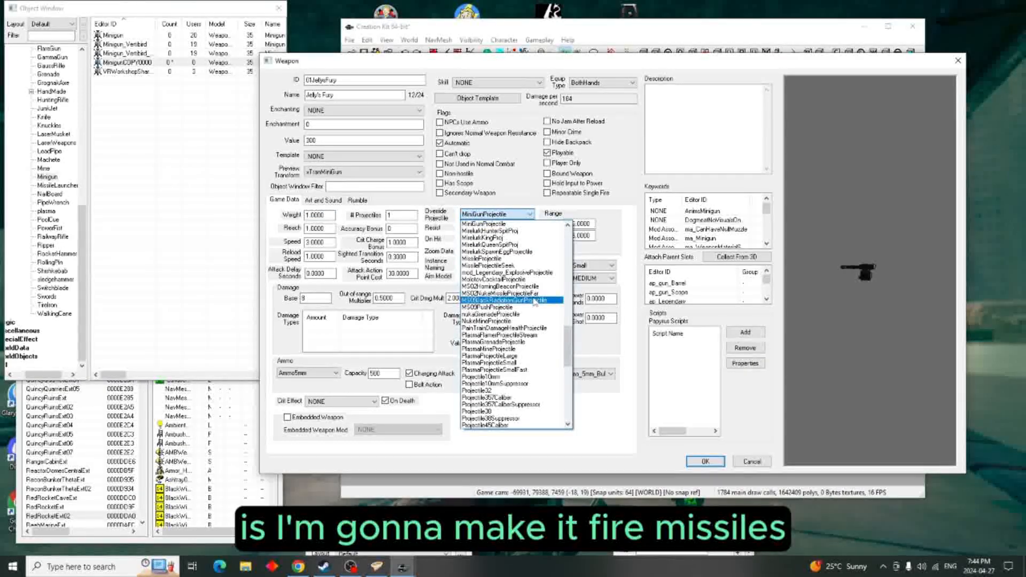
pyautogui.click(531, 260)
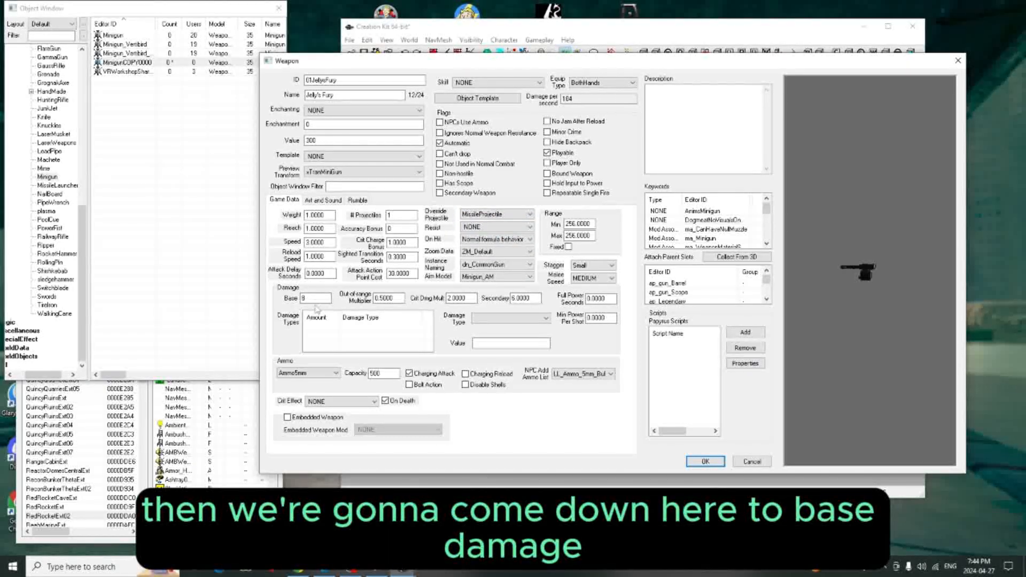
# Set the weapon's base damage to 80.
pyautogui.click(314, 299)
pyautogui.write('0')
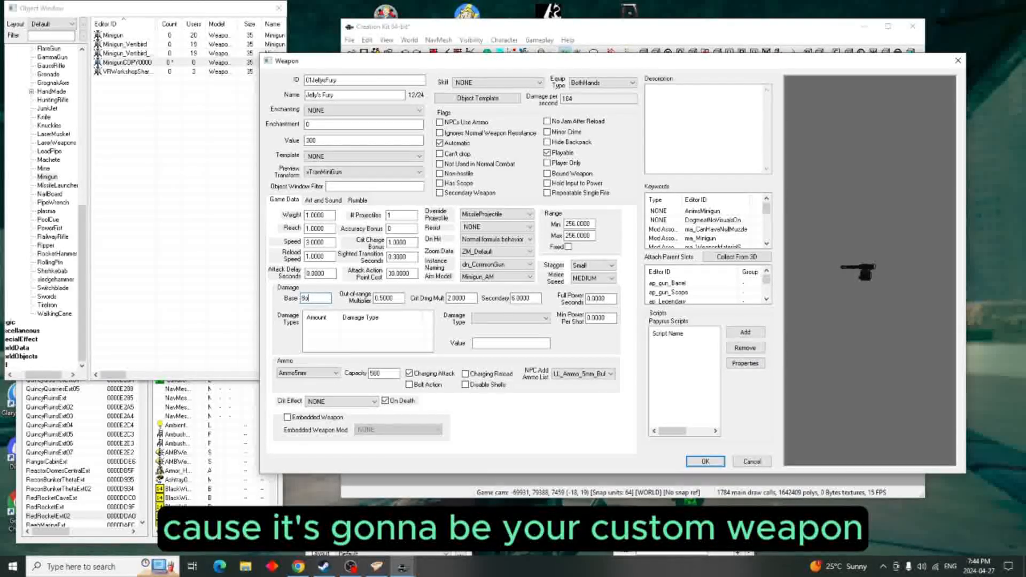
pyautogui.press('BackSpace')
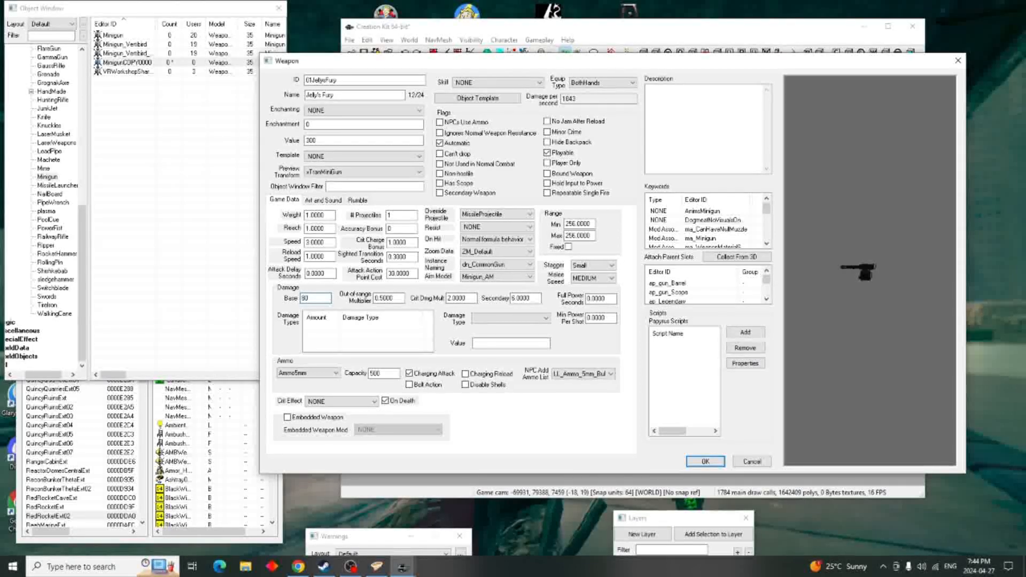
# Add the dtPoison damage type to the weapon with a value of 100.
pyautogui.rightClick(349, 331)
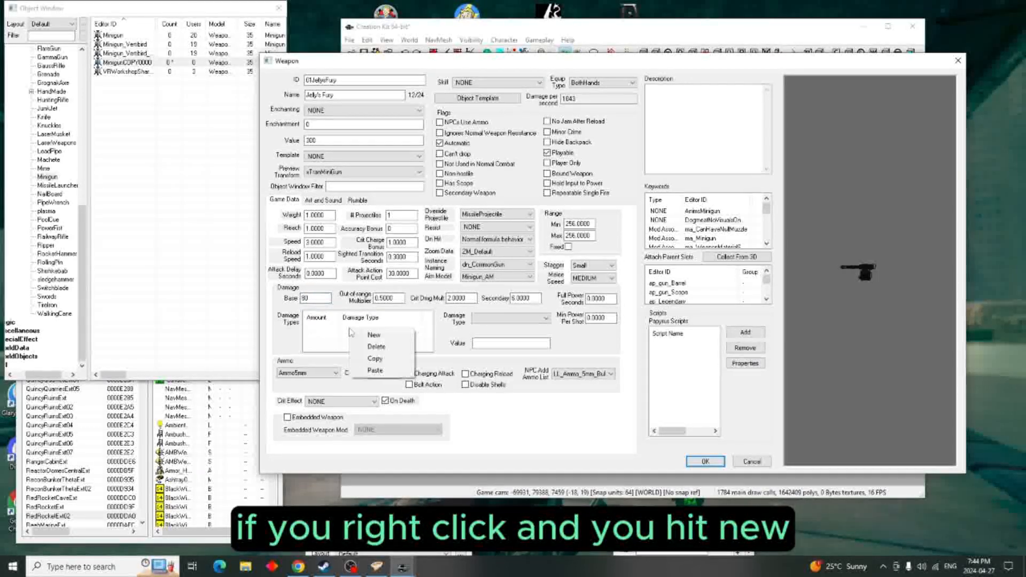
pyautogui.click(390, 336)
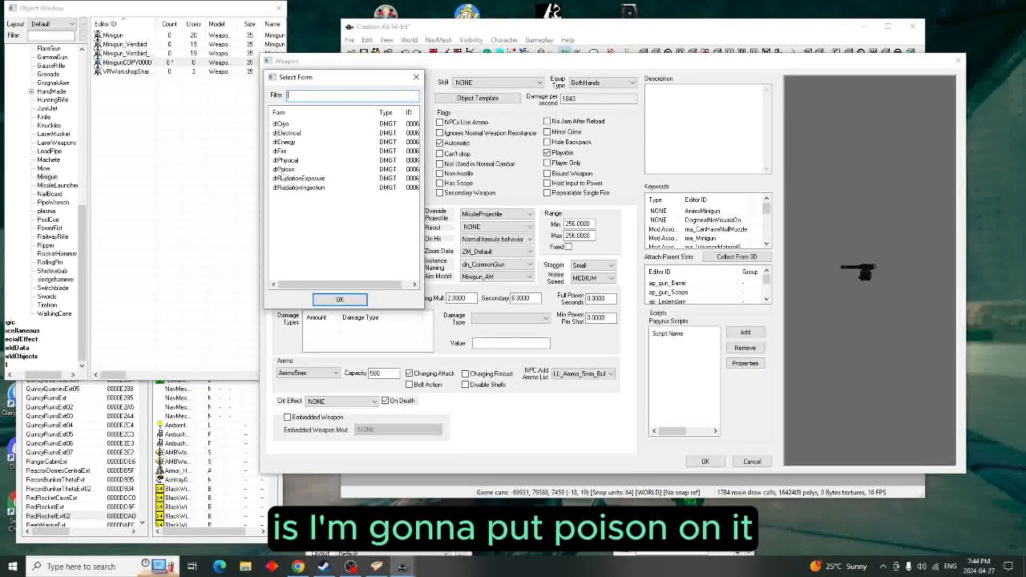
pyautogui.click(285, 170)
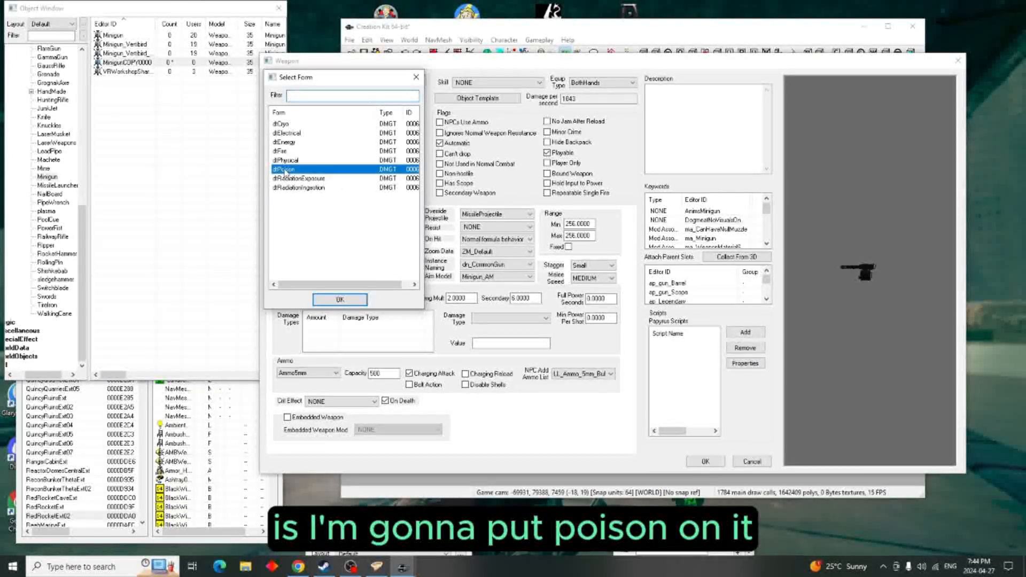
pyautogui.click(341, 300)
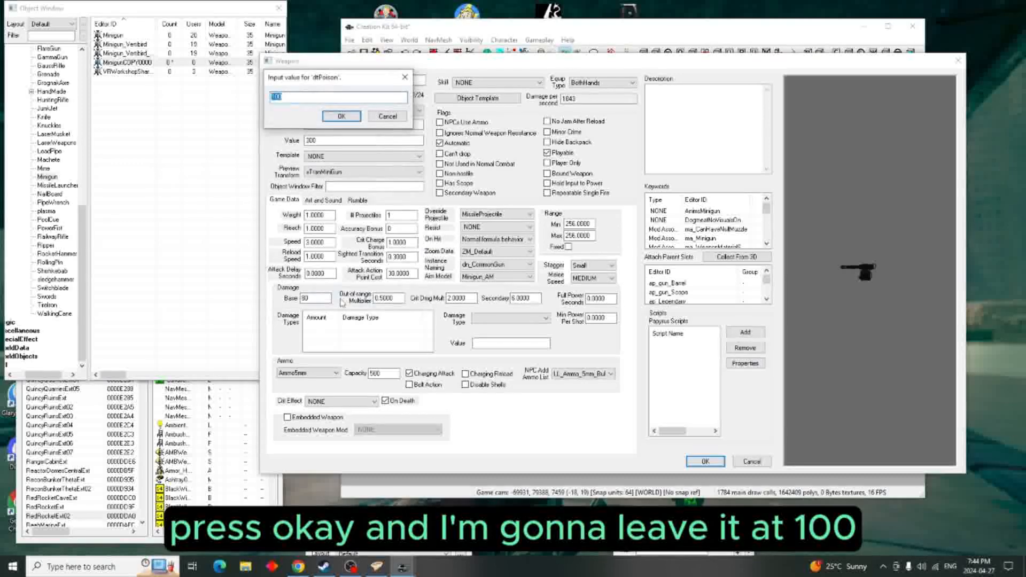
pyautogui.click(337, 117)
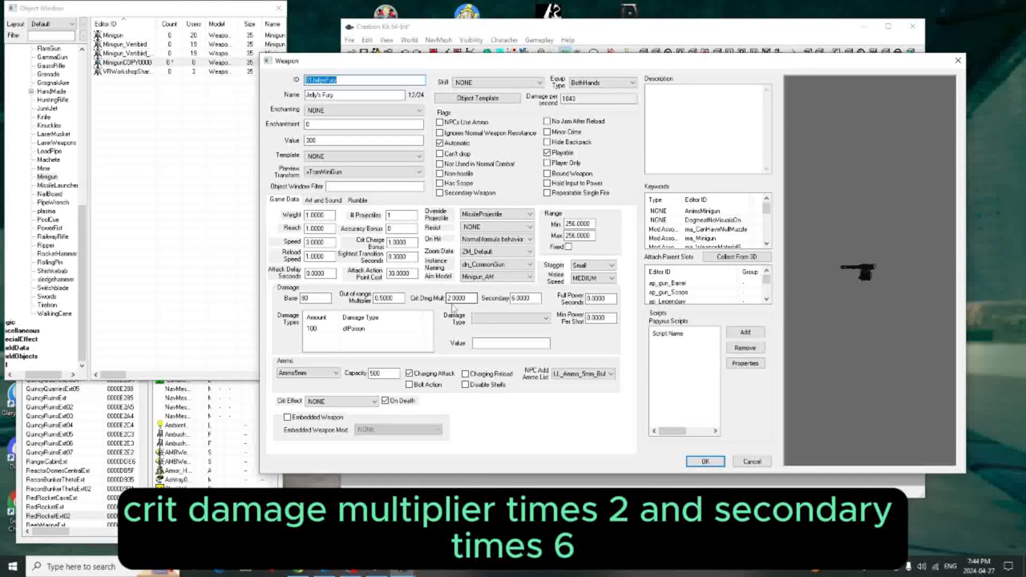
# Set the weapon's ammo capacity to 5000.
pyautogui.click(514, 299)
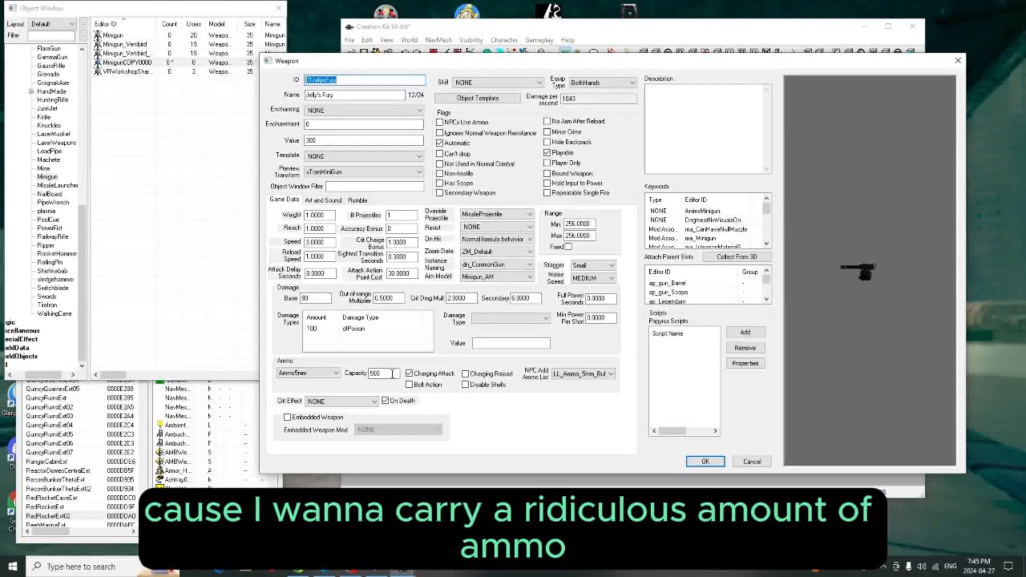
pyautogui.doubleClick(392, 374)
pyautogui.write('5000')
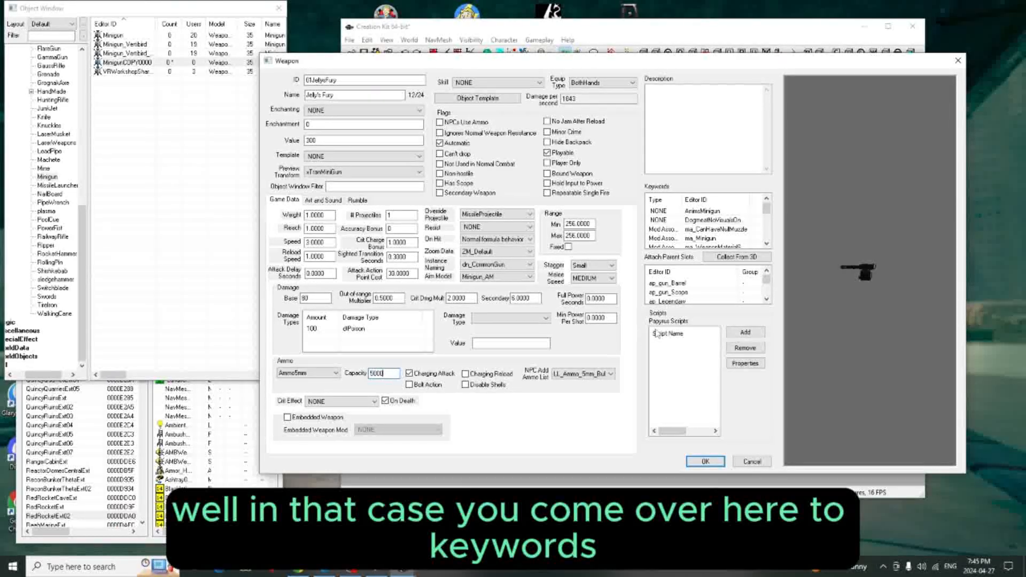
# Add the FeaturedItem keyword to the weapon's keyword list.
pyautogui.click(766, 244)
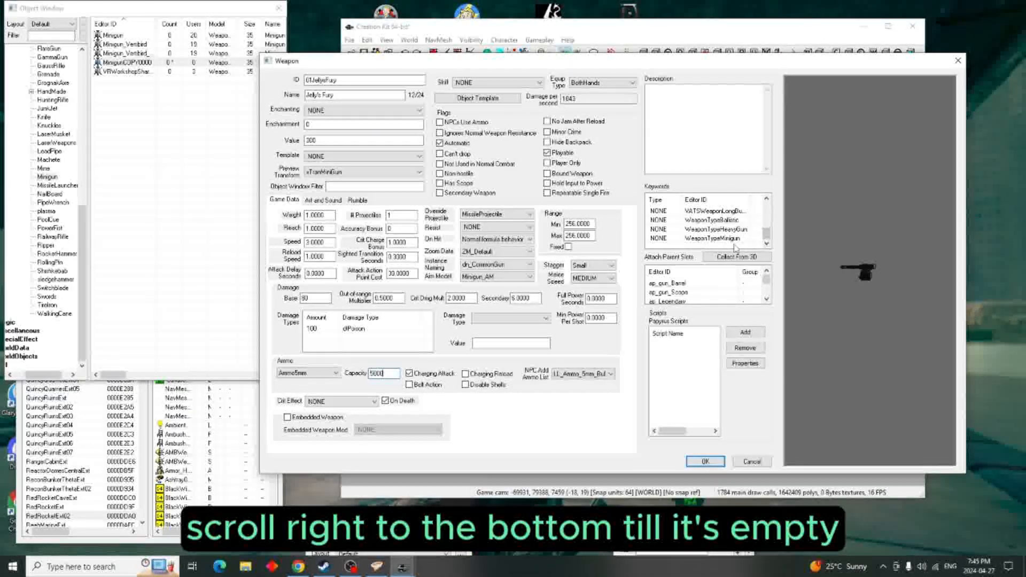
pyautogui.rightClick(735, 246)
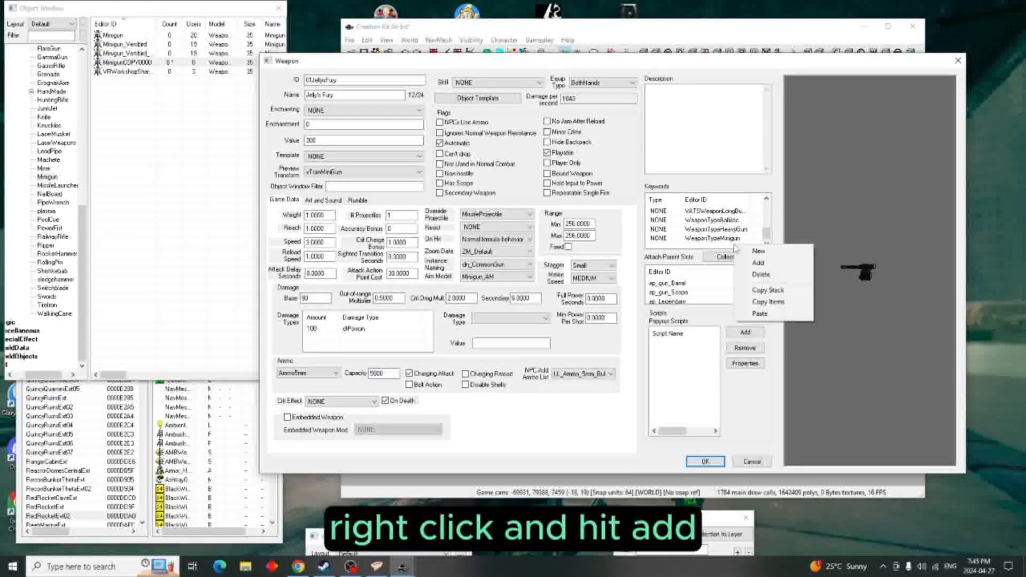
pyautogui.click(759, 263)
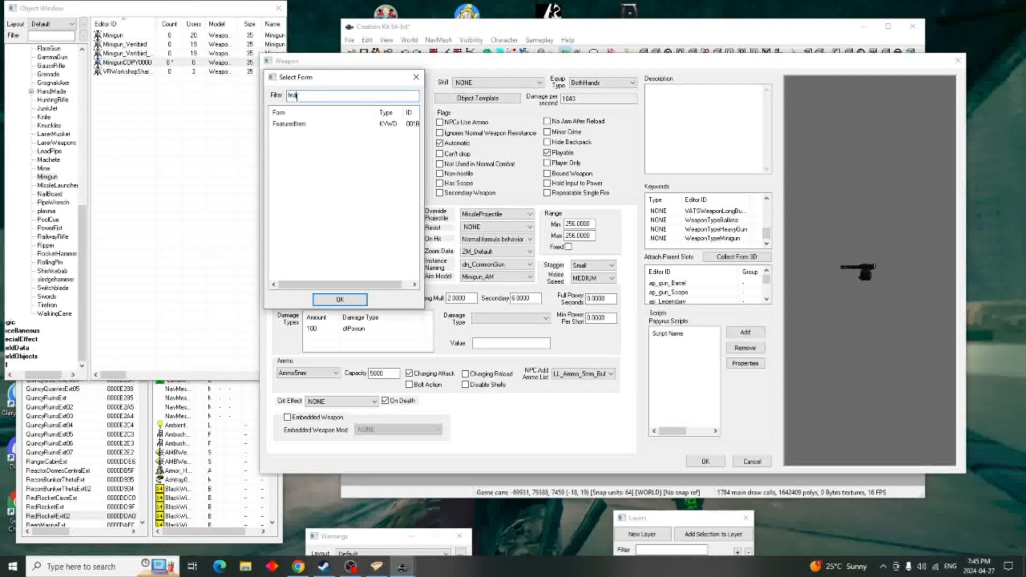
pyautogui.click(290, 124)
pyautogui.click(345, 300)
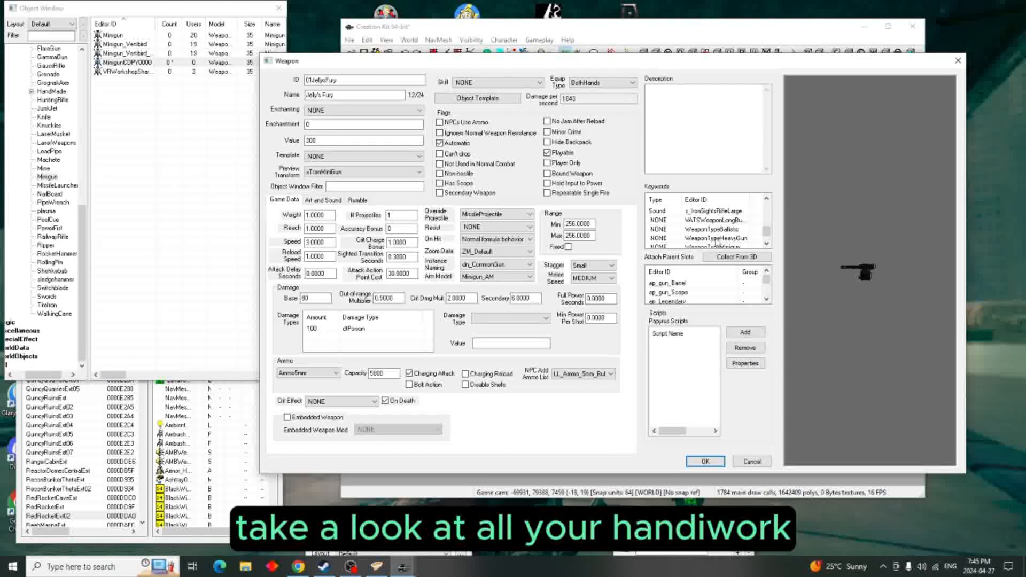
# Add the s_40_LauncherMissile keyword to the weapon, filtering the available forms by "s_".
pyautogui.scroll(-1, 727, 222)
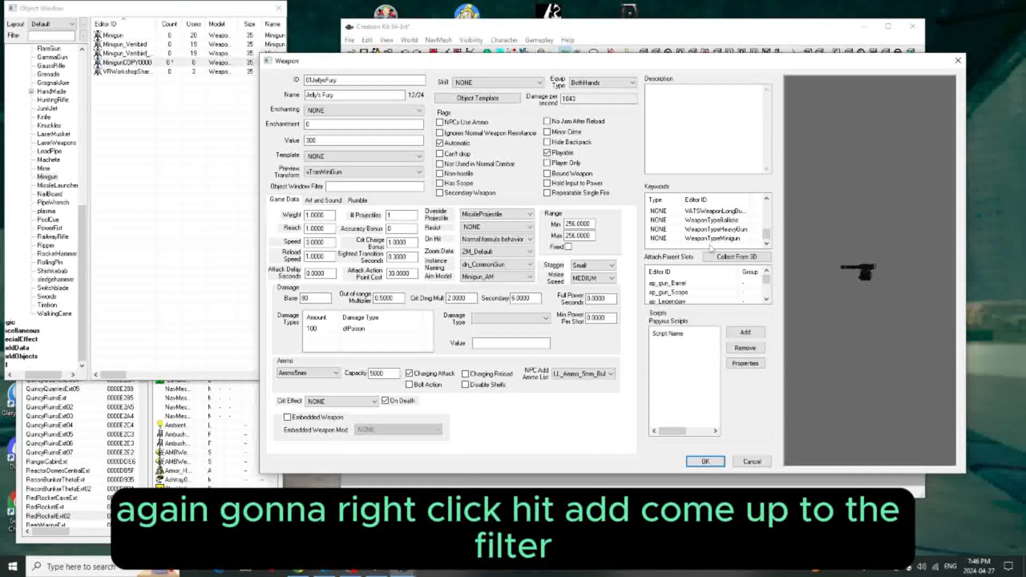
pyautogui.rightClick(710, 246)
pyautogui.click(740, 264)
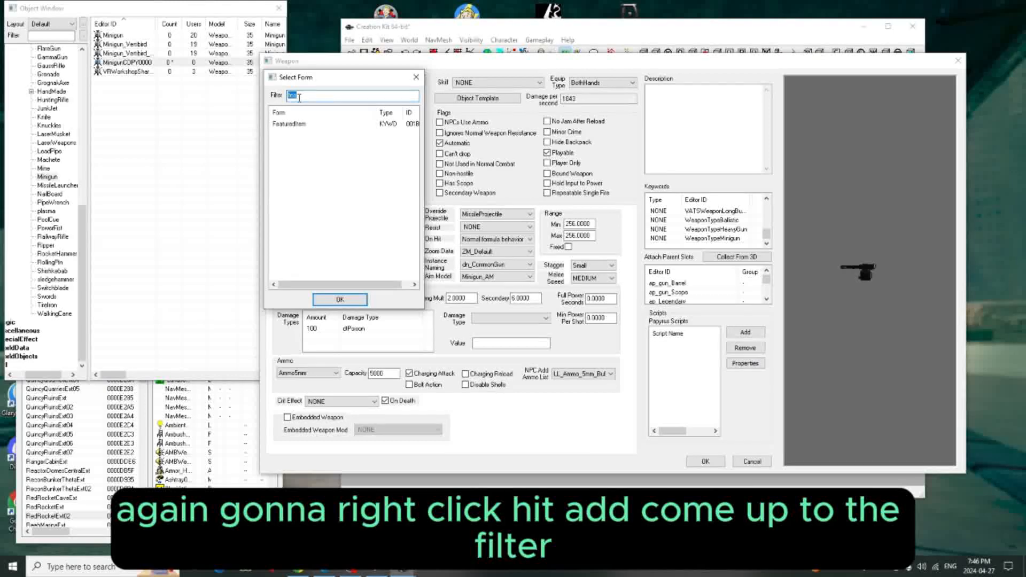
pyautogui.write('s_')
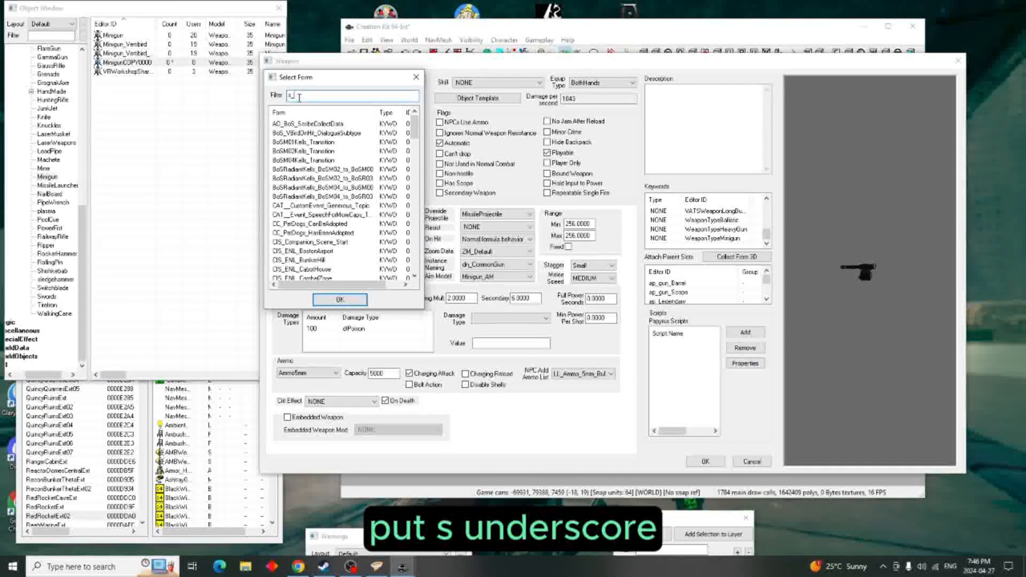
pyautogui.scroll(-8, 336, 185)
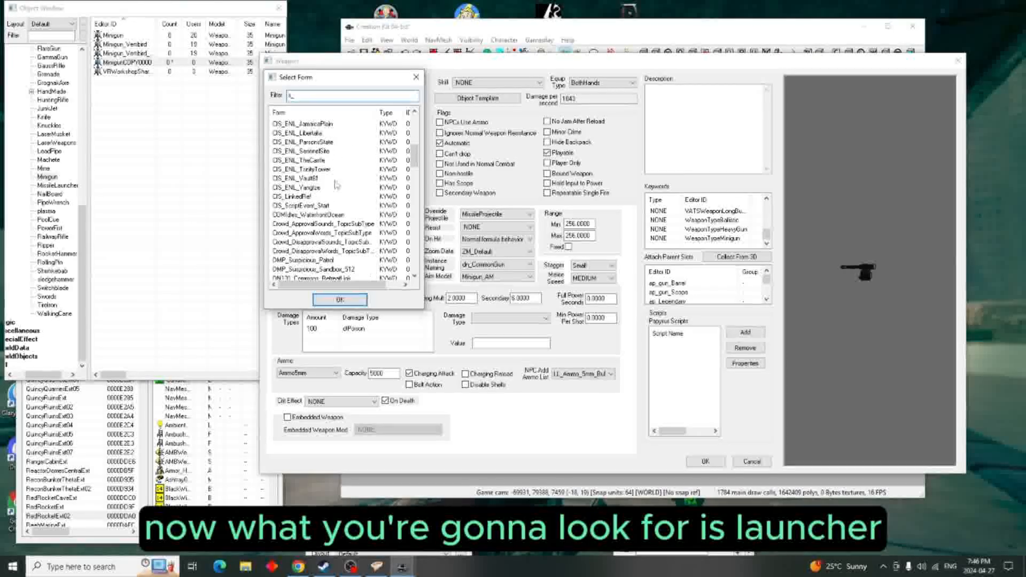
pyautogui.scroll(-15, 337, 185)
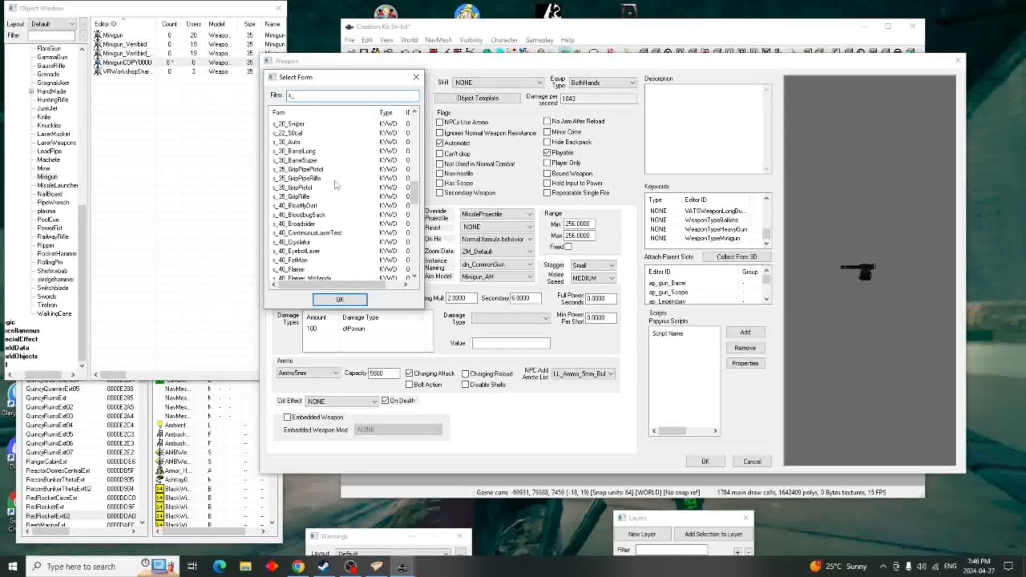
pyautogui.scroll(-4, 335, 184)
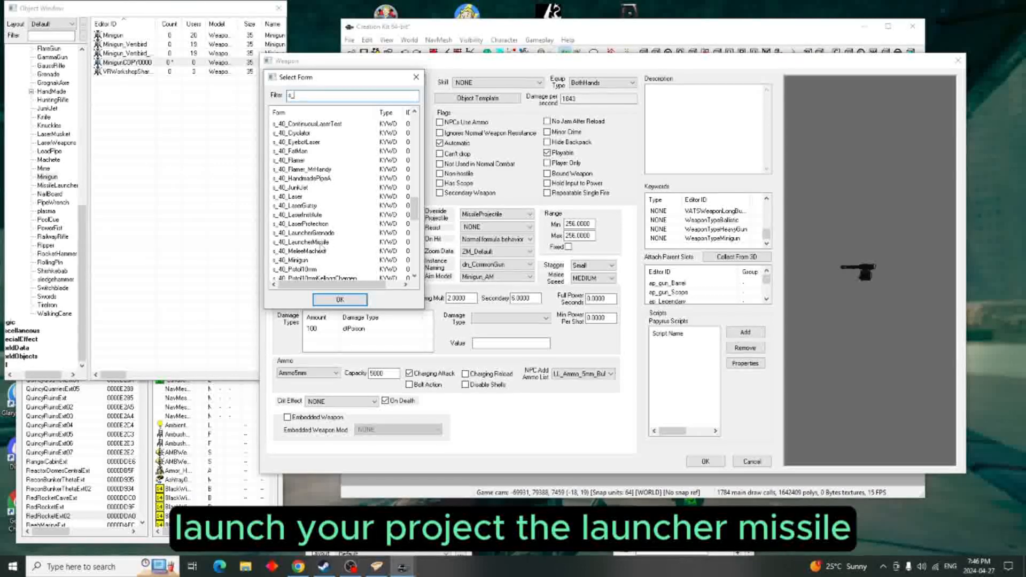
pyautogui.click(295, 243)
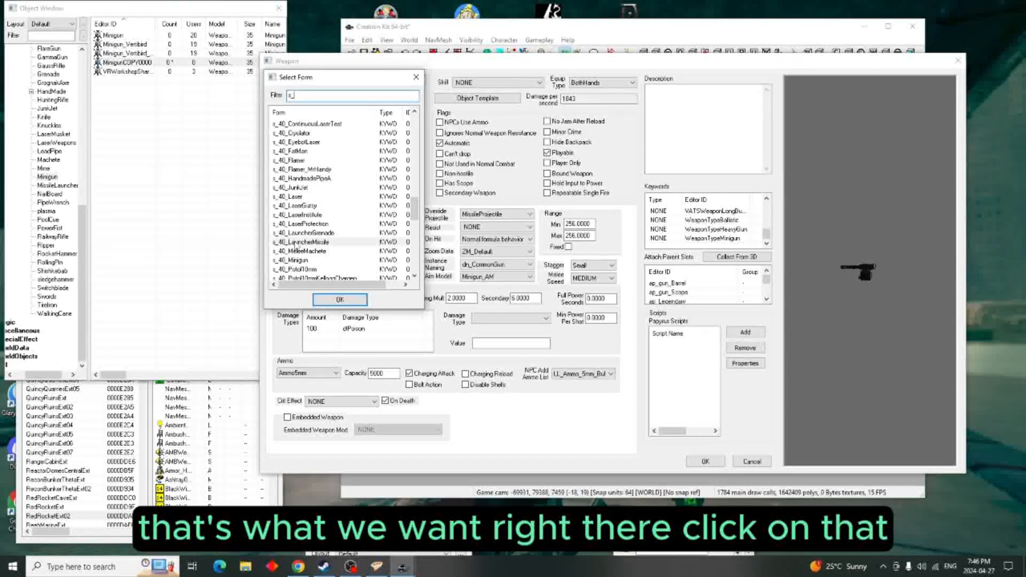
pyautogui.click(338, 300)
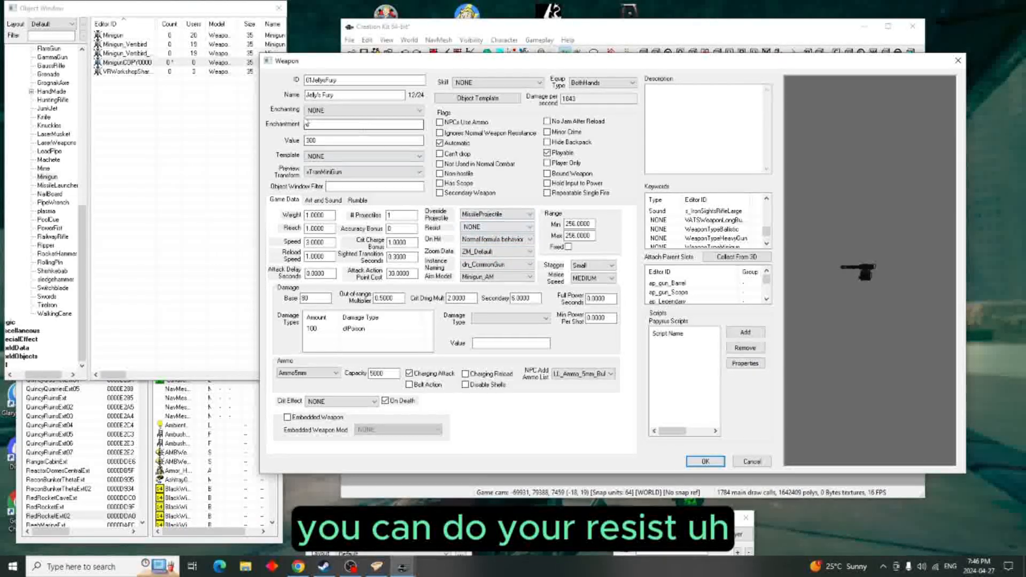
# Leave the enchantment at NONE and save the weapon edits, renaming the existing form to 01JellysFury instead of creating a new one.
pyautogui.click(420, 113)
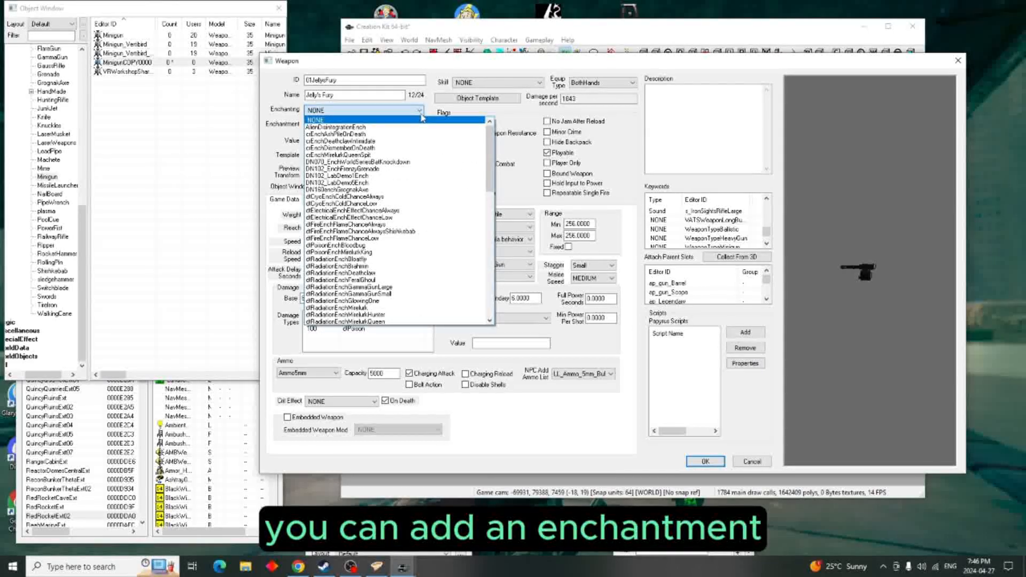
pyautogui.click(421, 118)
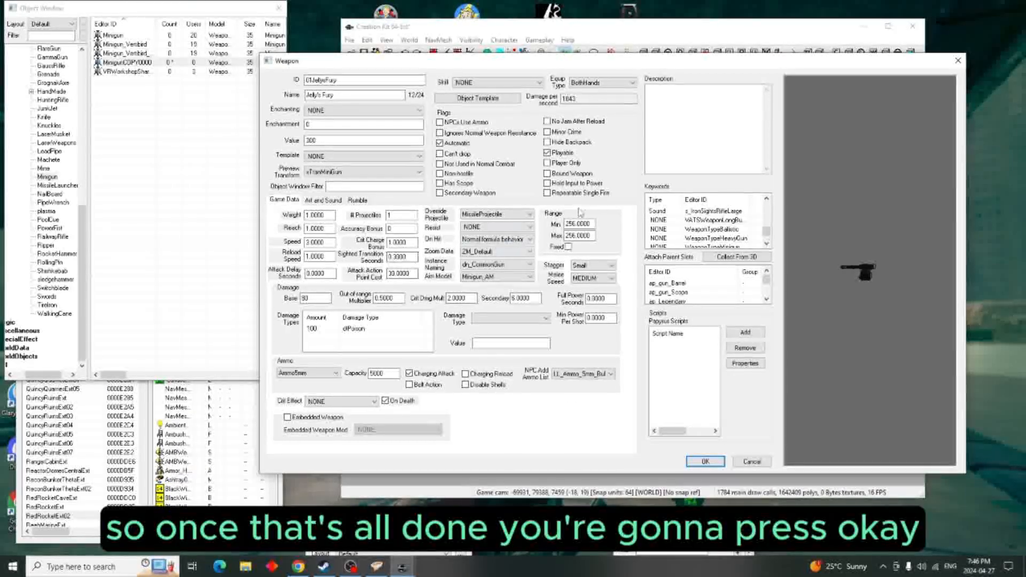
pyautogui.click(714, 463)
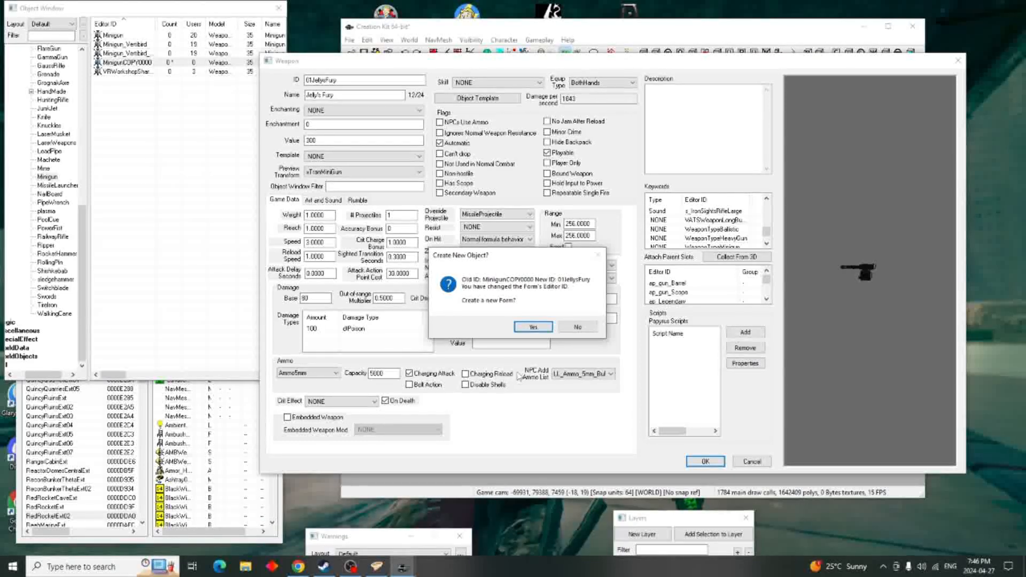
pyautogui.click(581, 328)
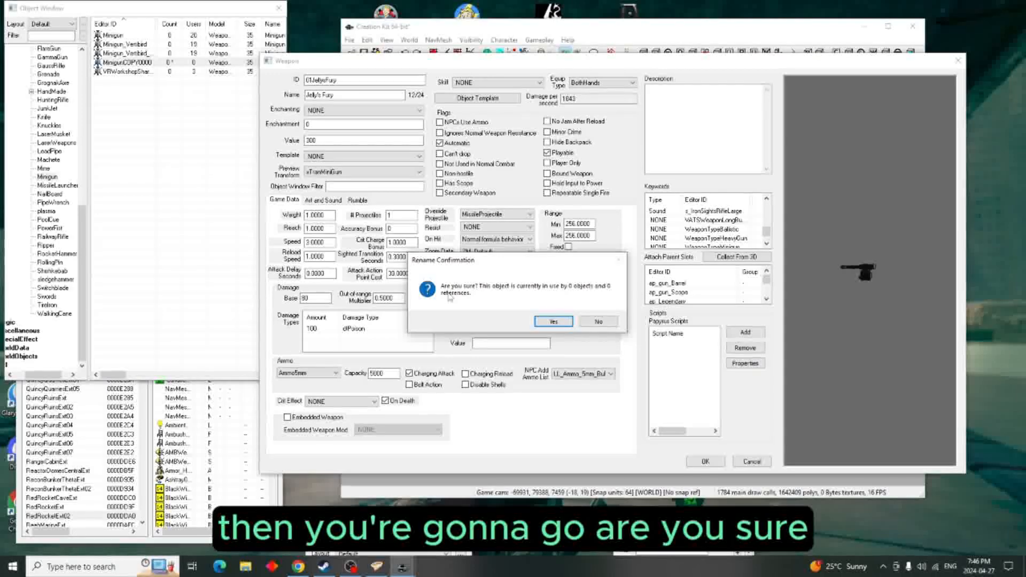
pyautogui.click(552, 322)
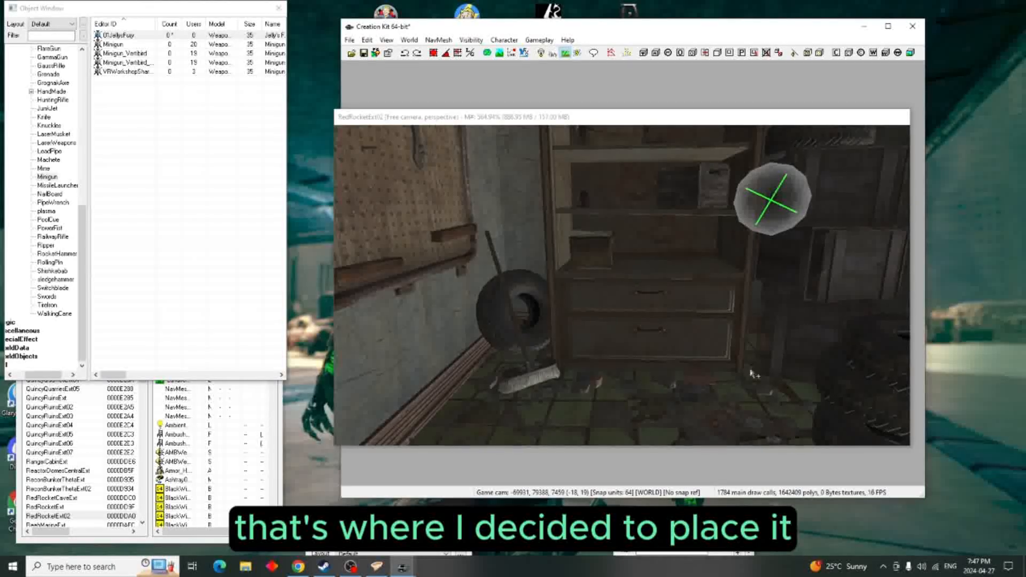
# Bring up the Cell View and switch its world space from Commonwealth to Interiors to view the interior cells.
pyautogui.click(280, 410)
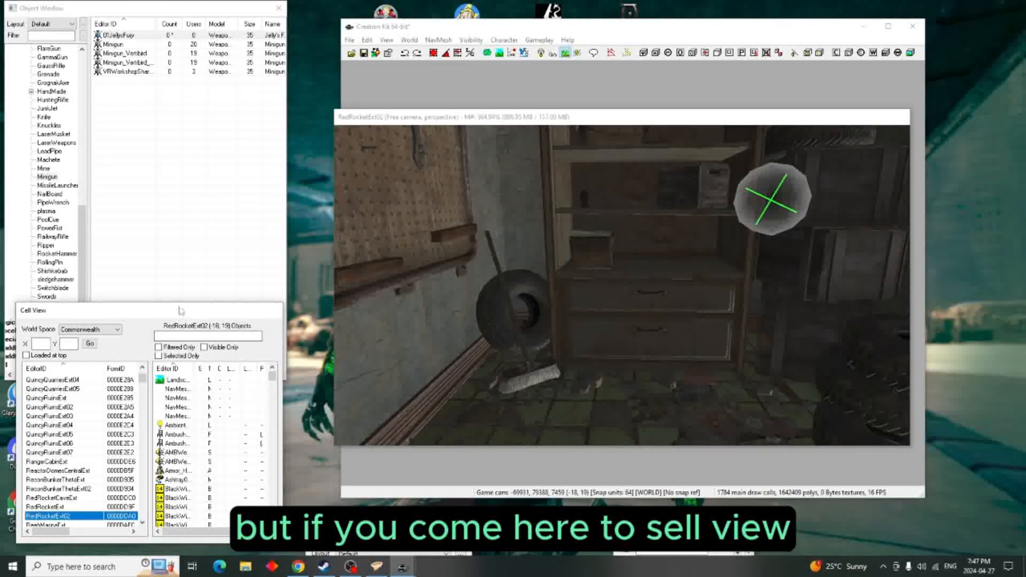
pyautogui.moveTo(225, 313); pyautogui.dragTo(607, 182)
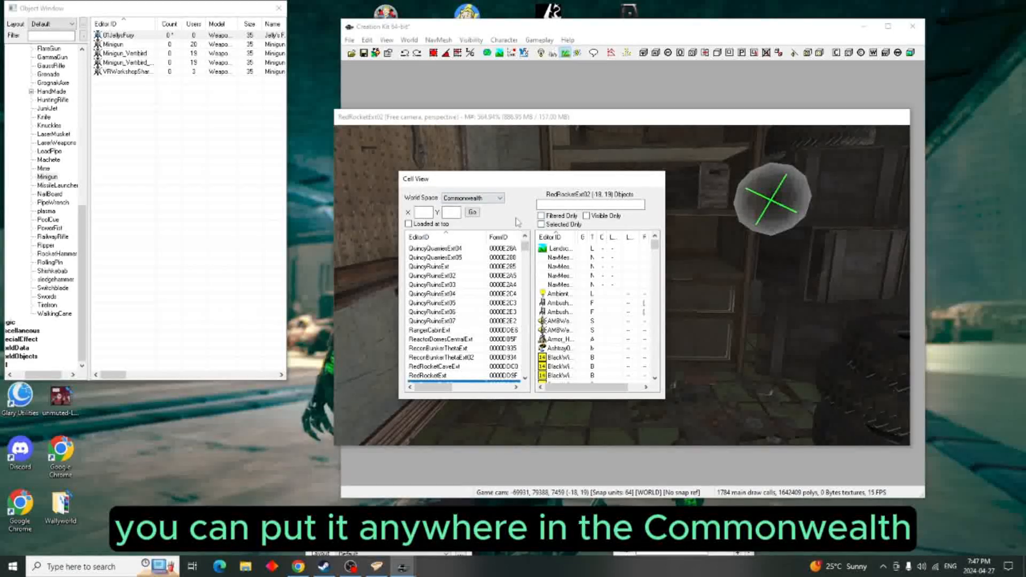
pyautogui.click(499, 197)
pyautogui.click(495, 212)
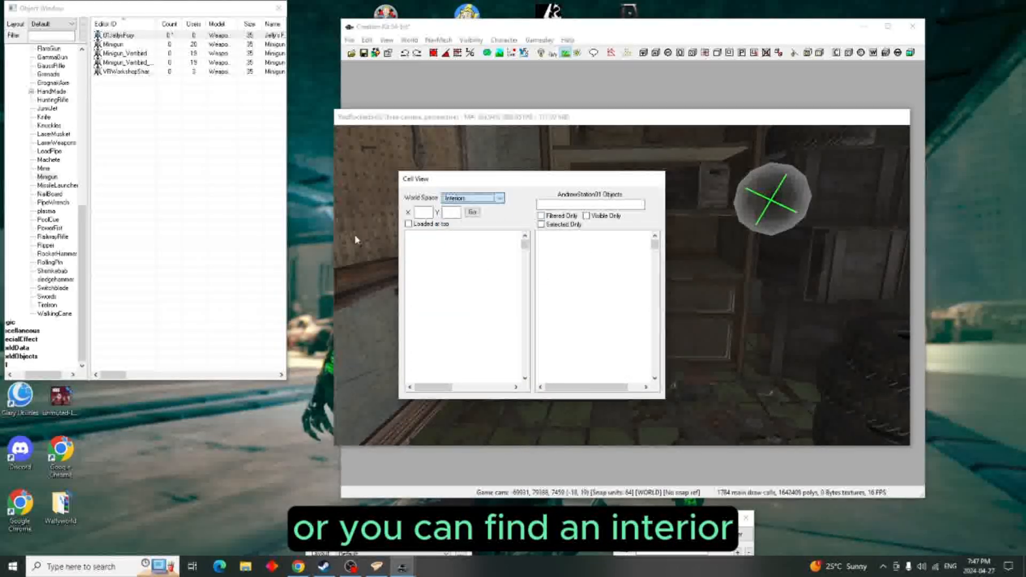
pyautogui.moveTo(511, 179); pyautogui.dragTo(149, 352)
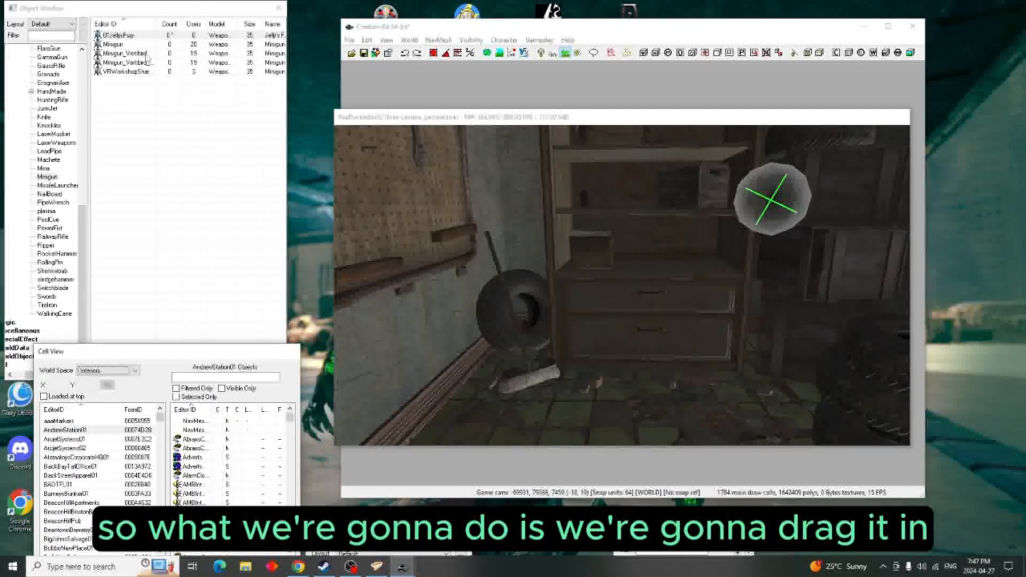
# Place the 01JellysFury weapon near the garage cabinet in the RedRocketExt02 cell and raise it off the floor.
pyautogui.click(131, 40)
pyautogui.moveTo(310, 153); pyautogui.dragTo(630, 372)
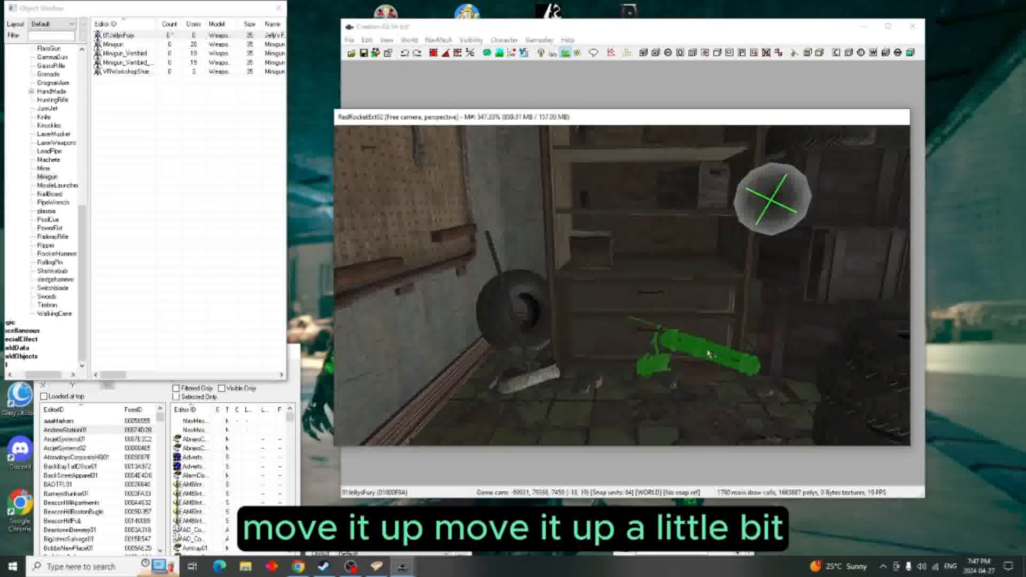
pyautogui.press('e')
pyautogui.scroll(2, 626, 275)
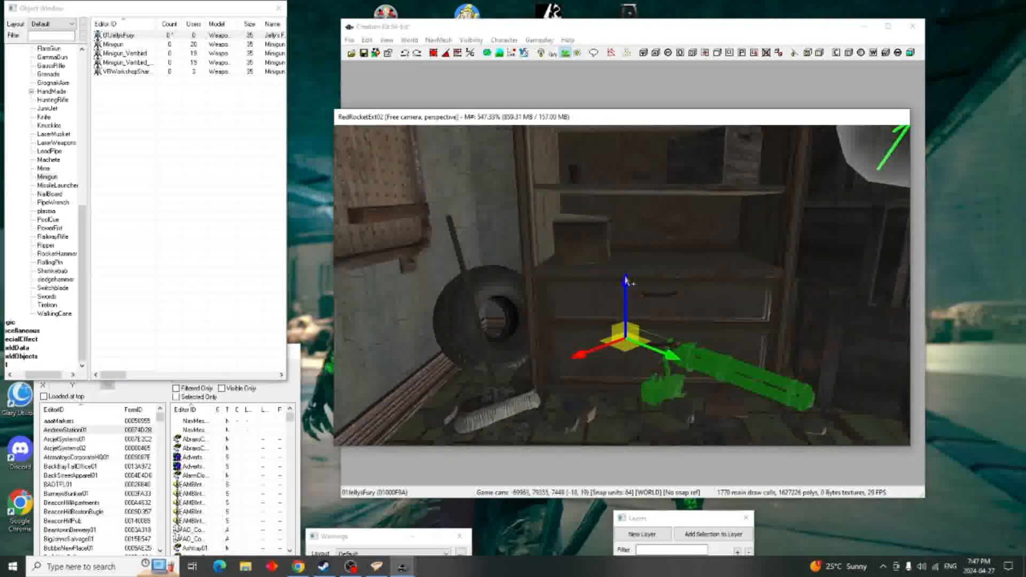
pyautogui.moveTo(628, 308); pyautogui.dragTo(629, 265)
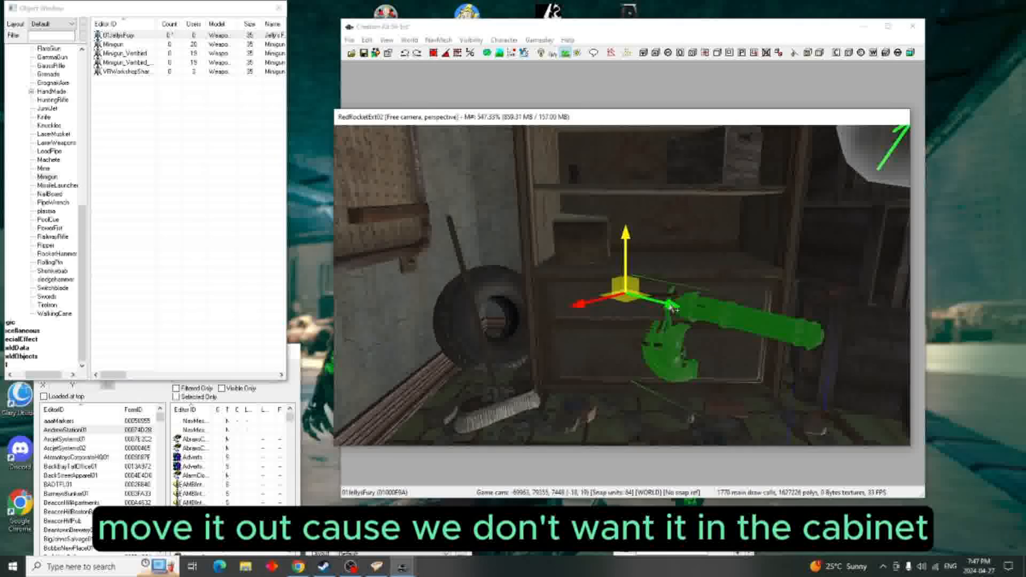
# Lower the placed minigun slightly and move it out of the cabinet into the open area of the garage.
pyautogui.scroll(1, 662, 306)
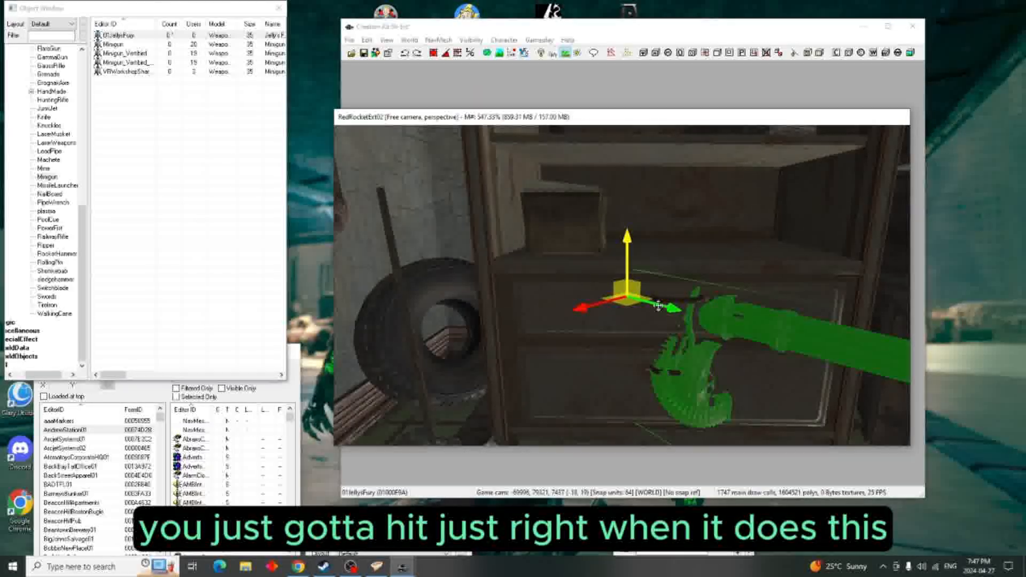
pyautogui.moveTo(658, 306); pyautogui.dragTo(662, 327)
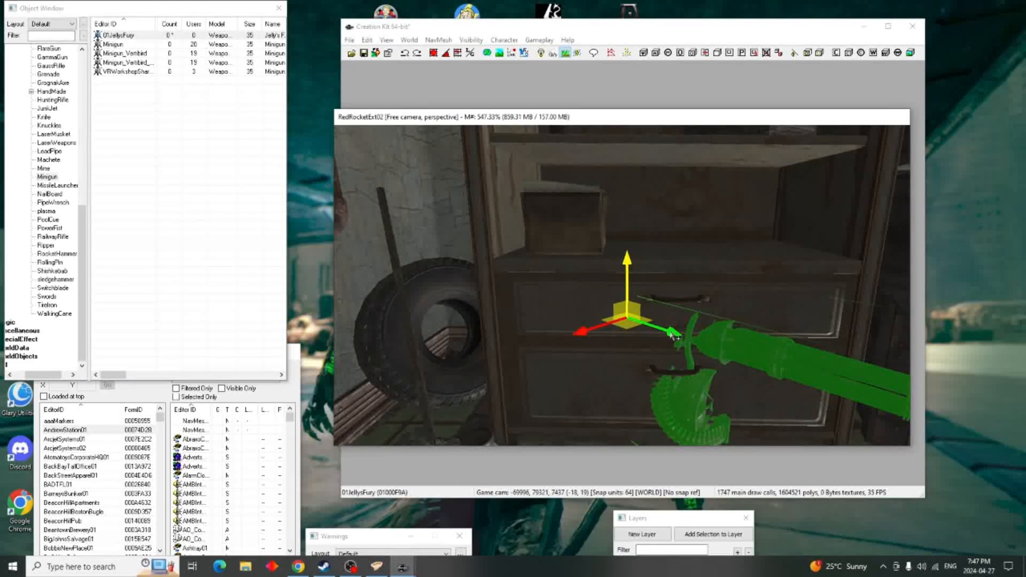
pyautogui.click(740, 346)
pyautogui.scroll(-5, 821, 374)
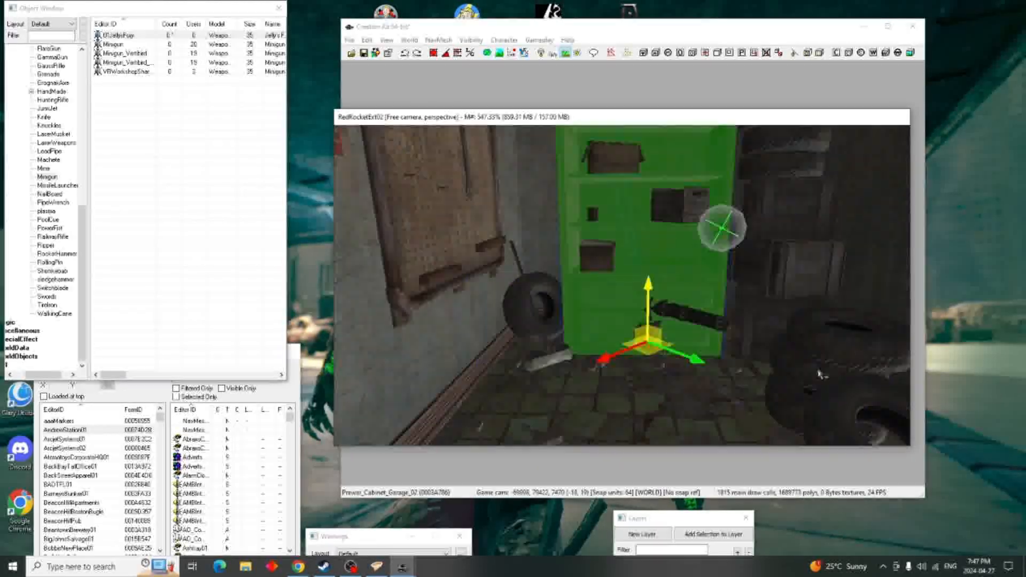
pyautogui.click(695, 358)
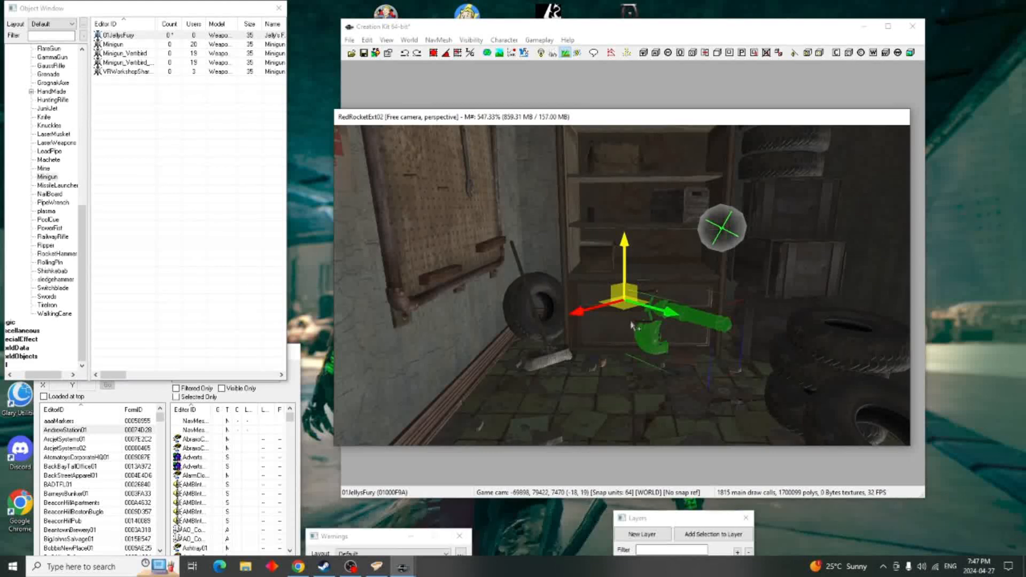
pyautogui.click(678, 334)
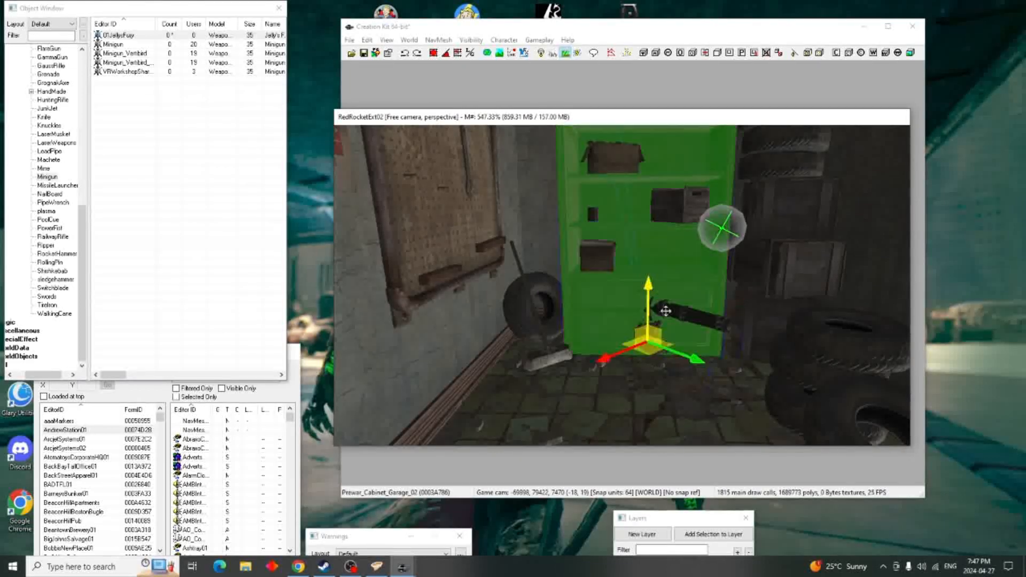
pyautogui.click(716, 328)
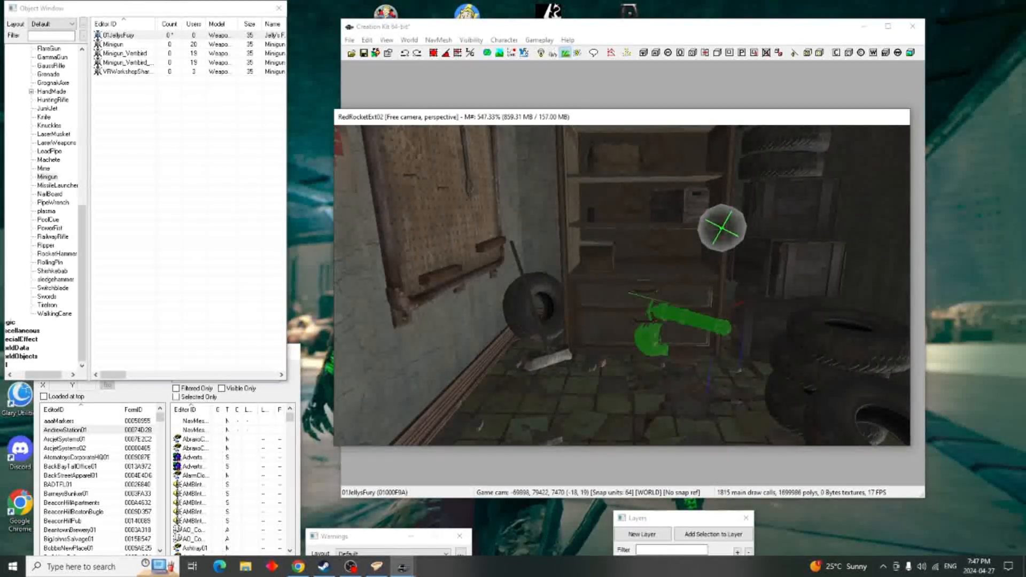
pyautogui.moveTo(708, 324)
pyautogui.mouseDown()
pyautogui.moveTo(754, 333)
pyautogui.moveTo(722, 363)
pyautogui.moveTo(660, 376)
pyautogui.moveTo(693, 335)
pyautogui.mouseUp()
pyautogui.scroll(-5, 702, 328)
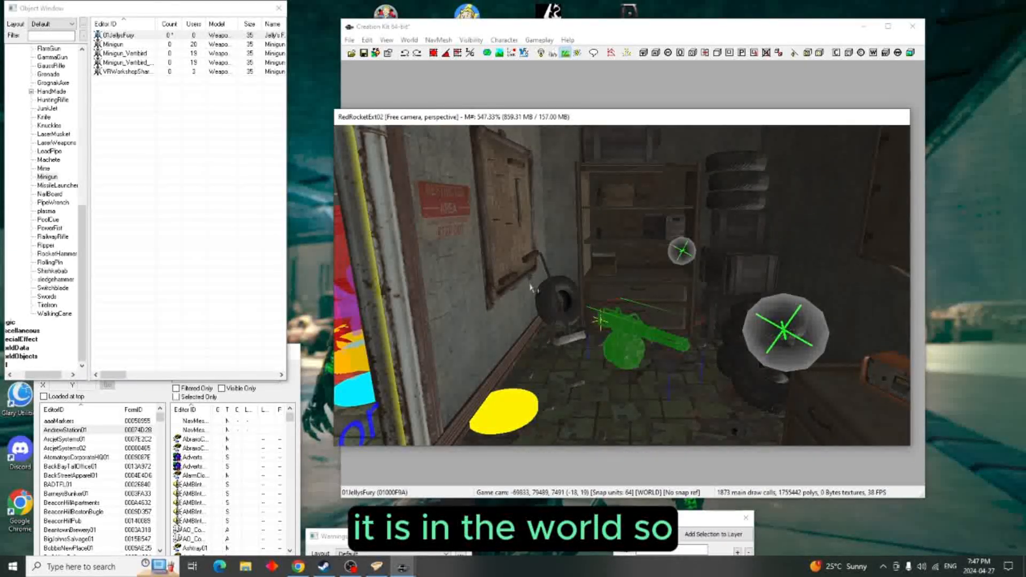
# Try to save the plugin in the Fallout 4 Data folder under the file name Jelly"s Fury.
pyautogui.click(350, 41)
pyautogui.click(366, 65)
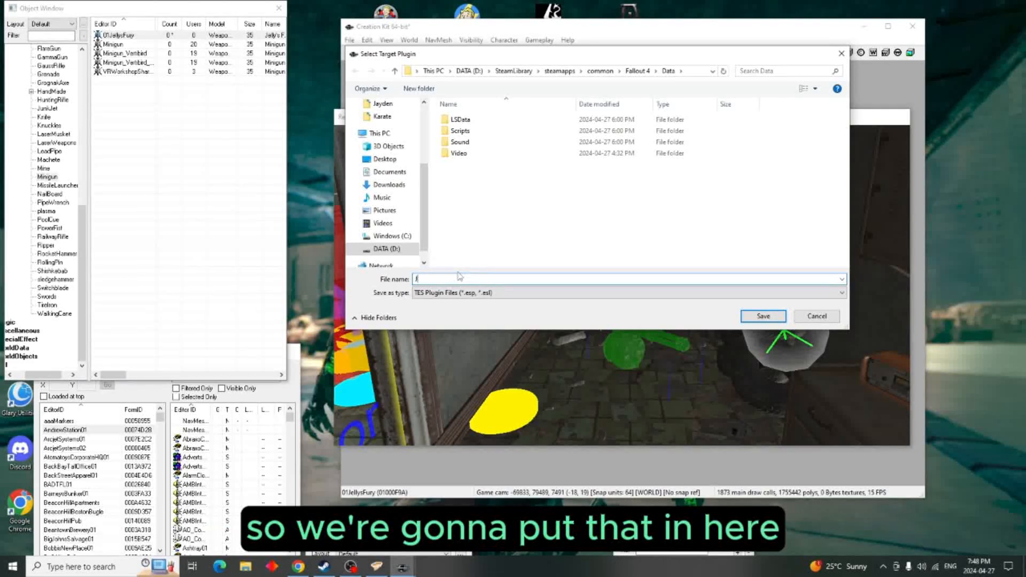
pyautogui.write('lly')
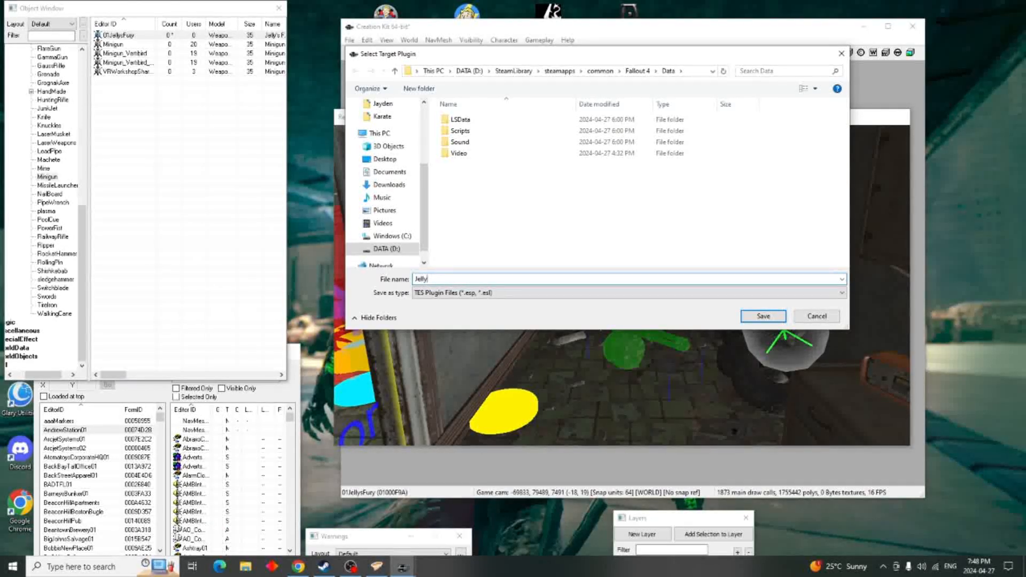
pyautogui.write("'s Fury")
pyautogui.click(756, 318)
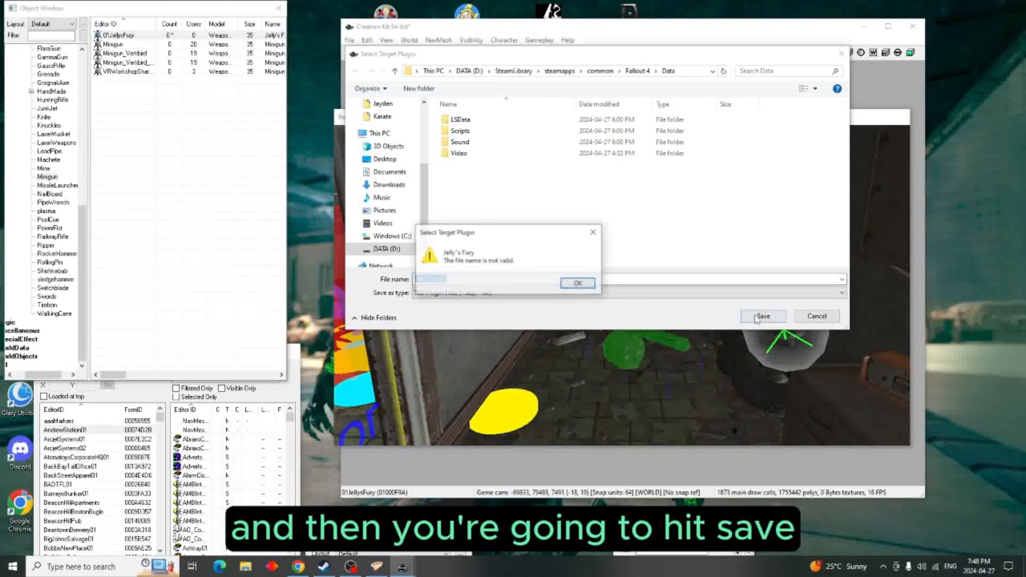
pyautogui.click(577, 283)
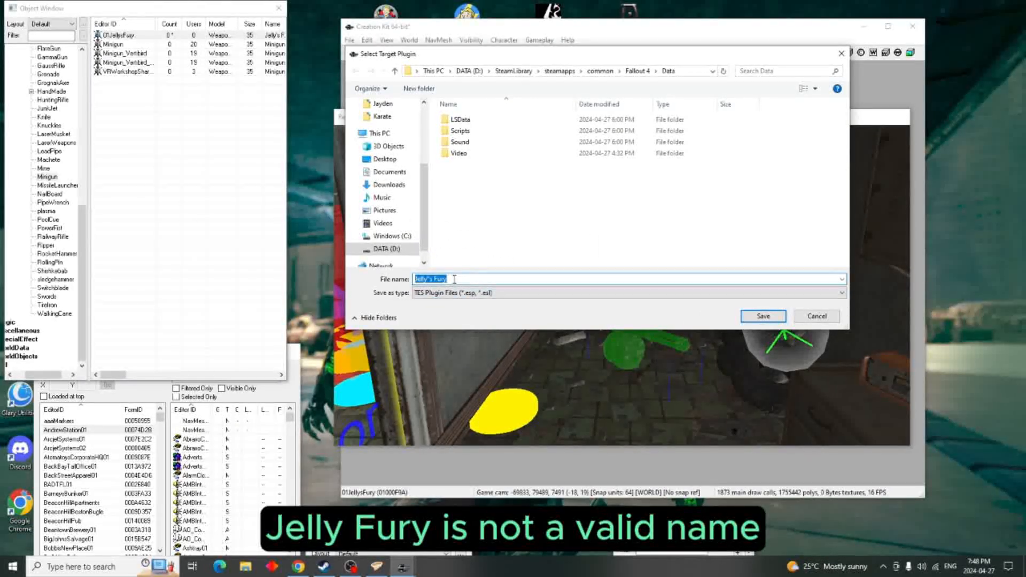
# Move the save dialog aside and open the placed minigun's reference properties to check which base object name it uses.
pyautogui.moveTo(598, 62); pyautogui.dragTo(439, 291)
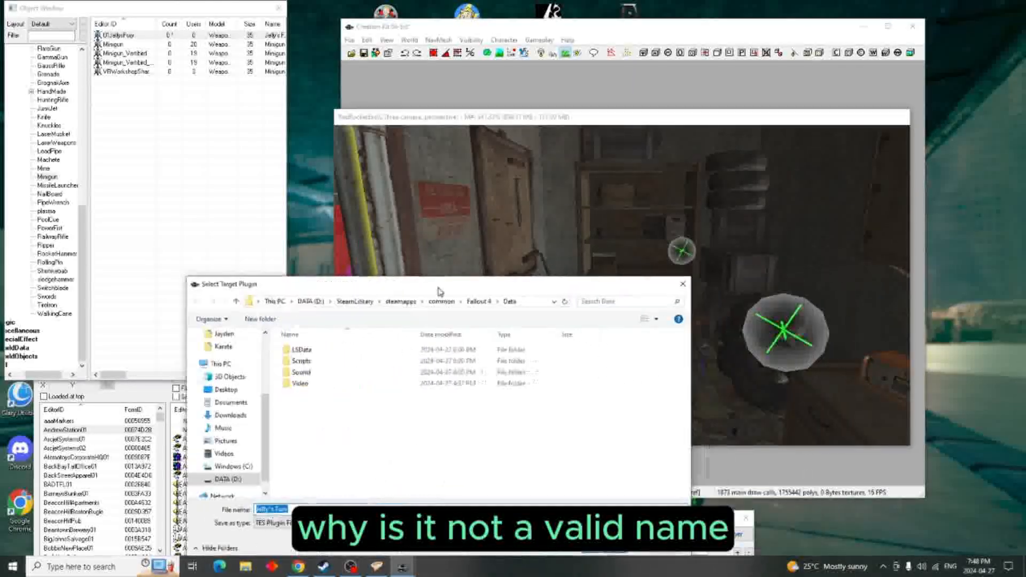
pyautogui.moveTo(579, 284); pyautogui.dragTo(441, 264)
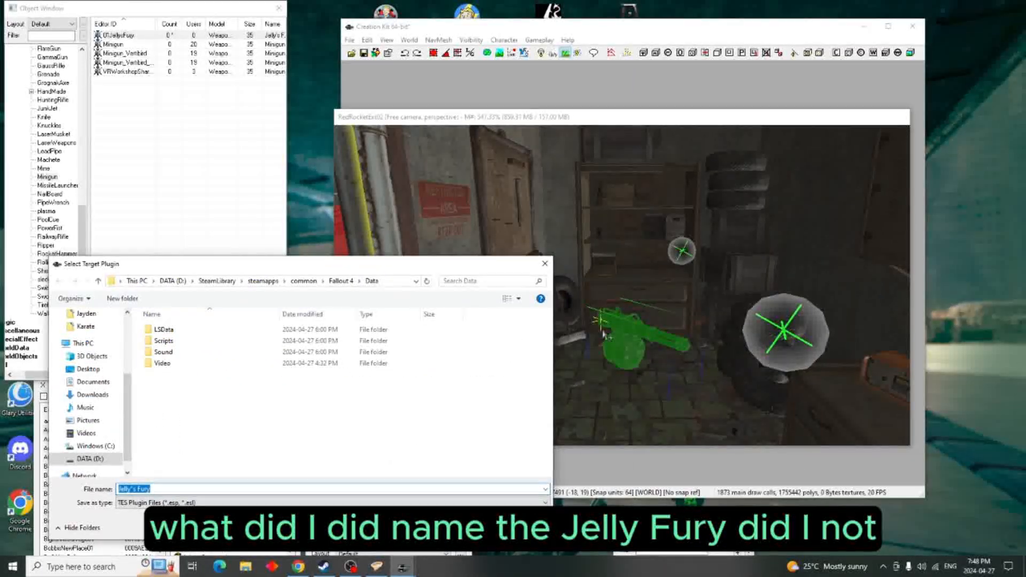
pyautogui.doubleClick(625, 332)
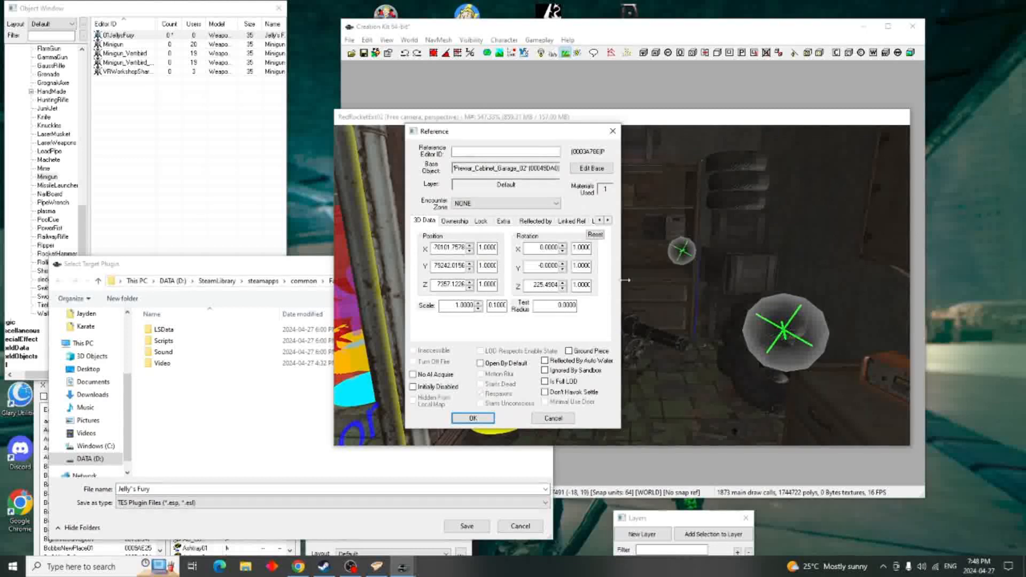
pyautogui.press('Escape')
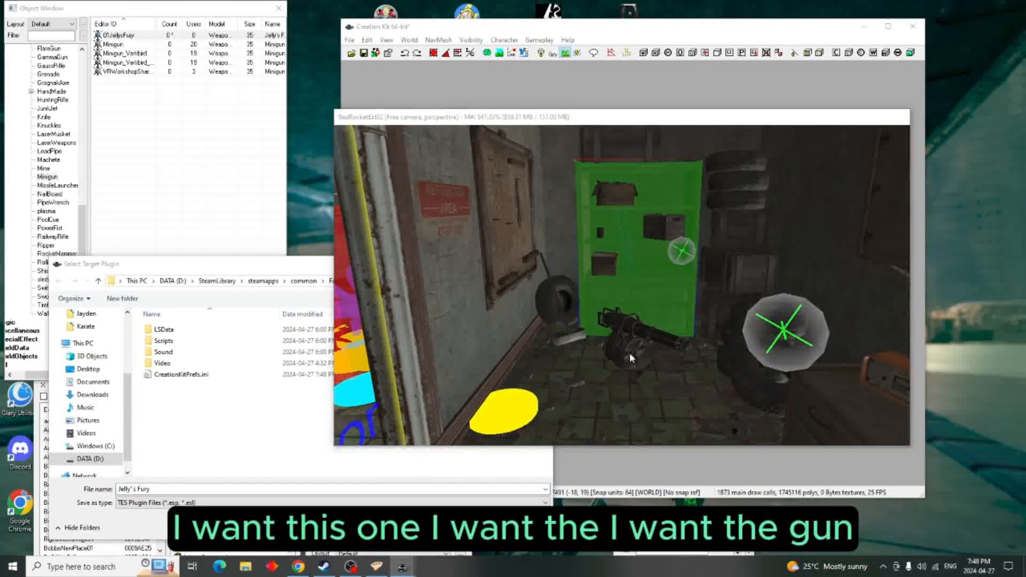
pyautogui.doubleClick(630, 354)
pyautogui.press('Escape')
pyautogui.scroll(3, 678, 359)
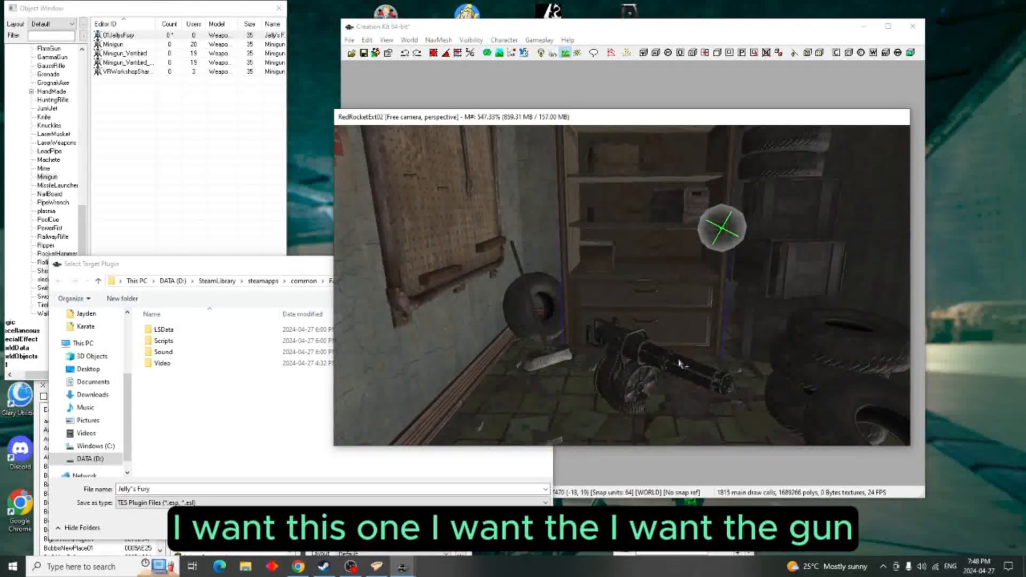
pyautogui.scroll(3, 691, 378)
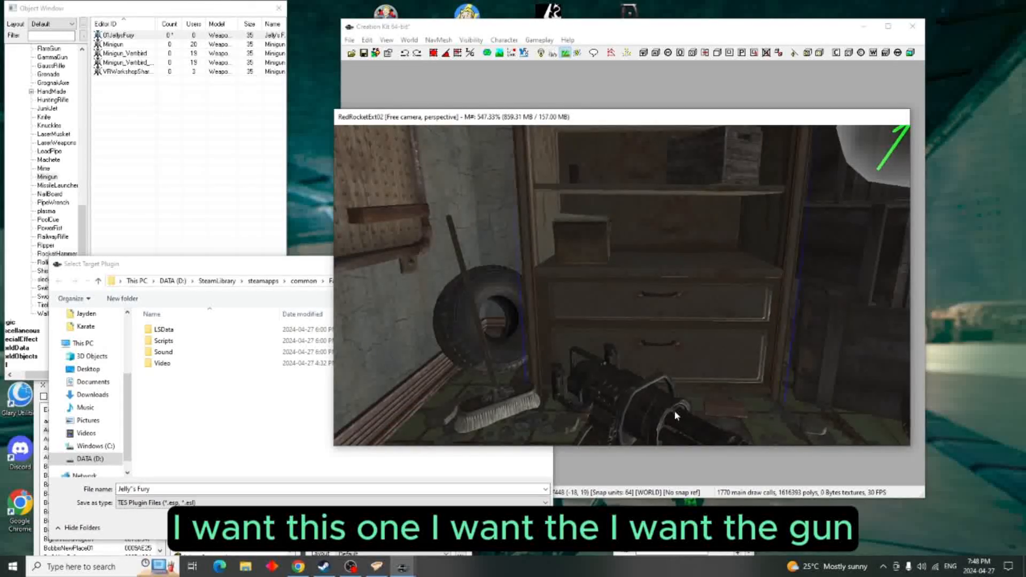
pyautogui.scroll(3, 669, 404)
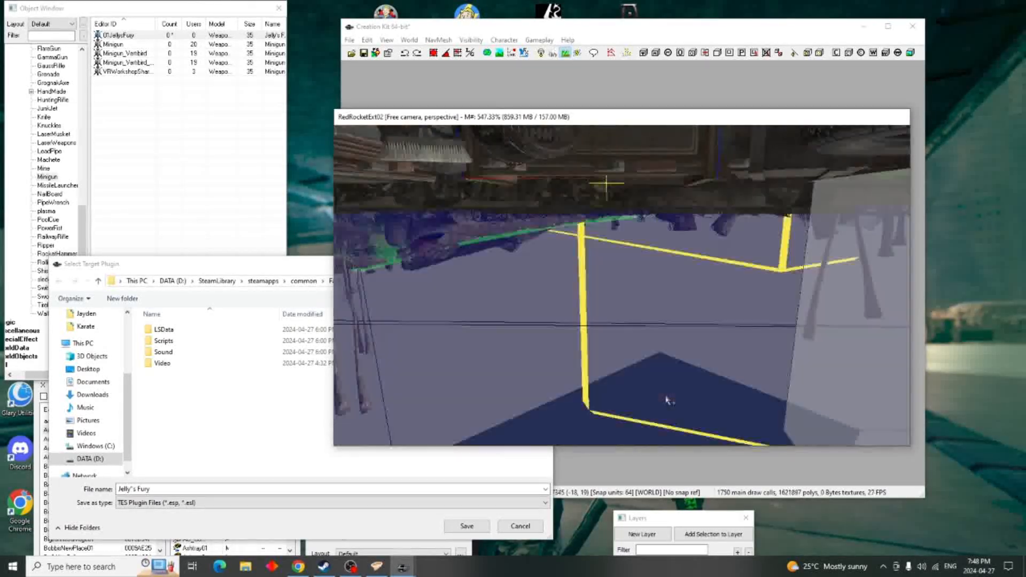
pyautogui.scroll(-2, 664, 394)
pyautogui.doubleClick(494, 382)
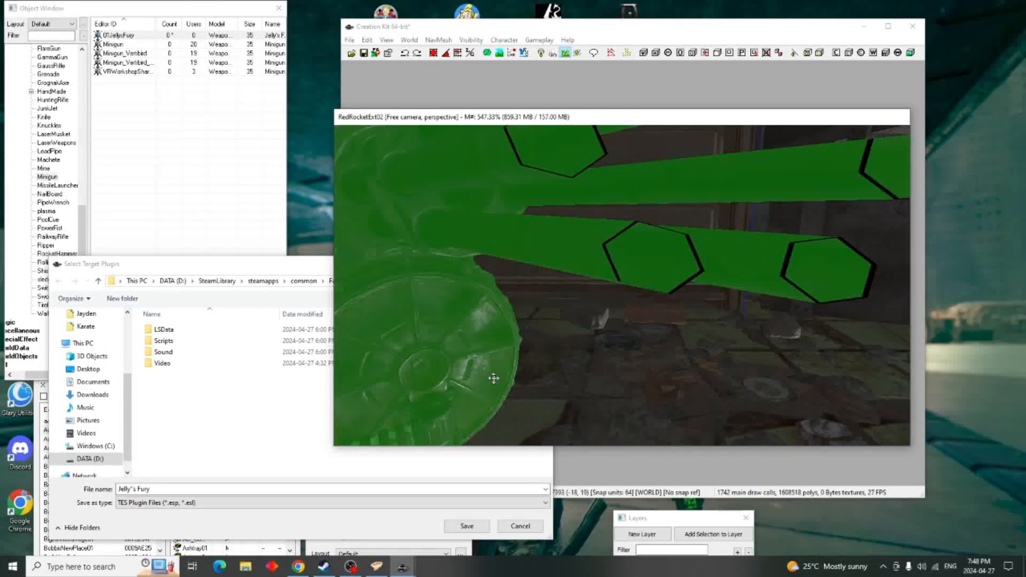
pyautogui.moveTo(537, 137); pyautogui.dragTo(581, 128)
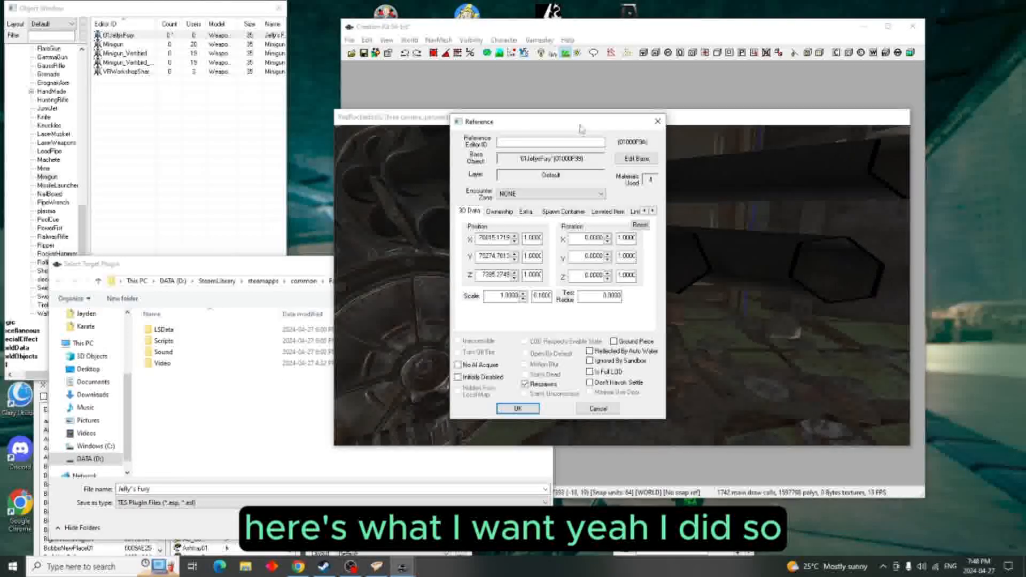
# Retry saving the plugin with the same file name, Jelly"s Fury.
pyautogui.click(162, 489)
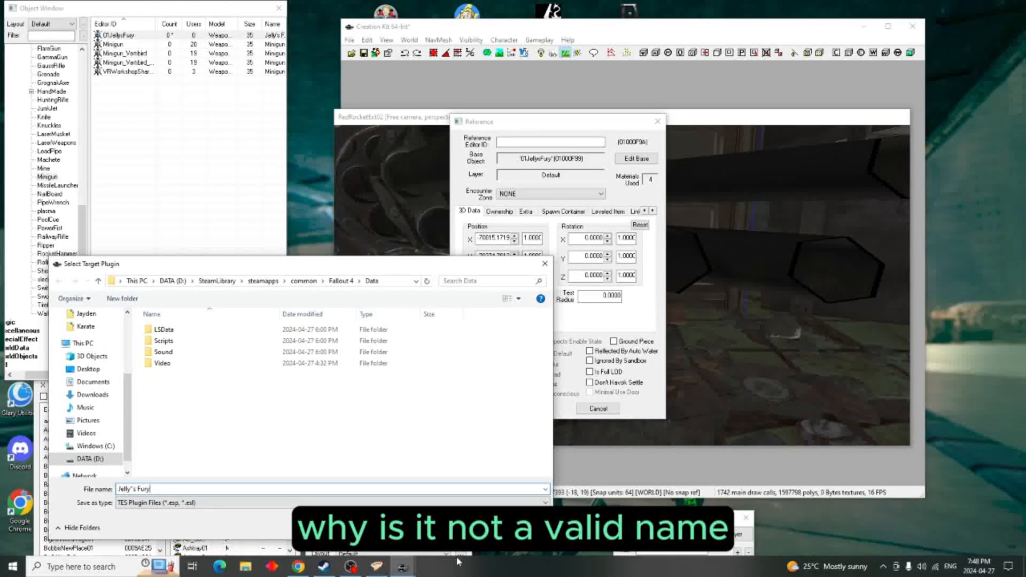
pyautogui.click(463, 527)
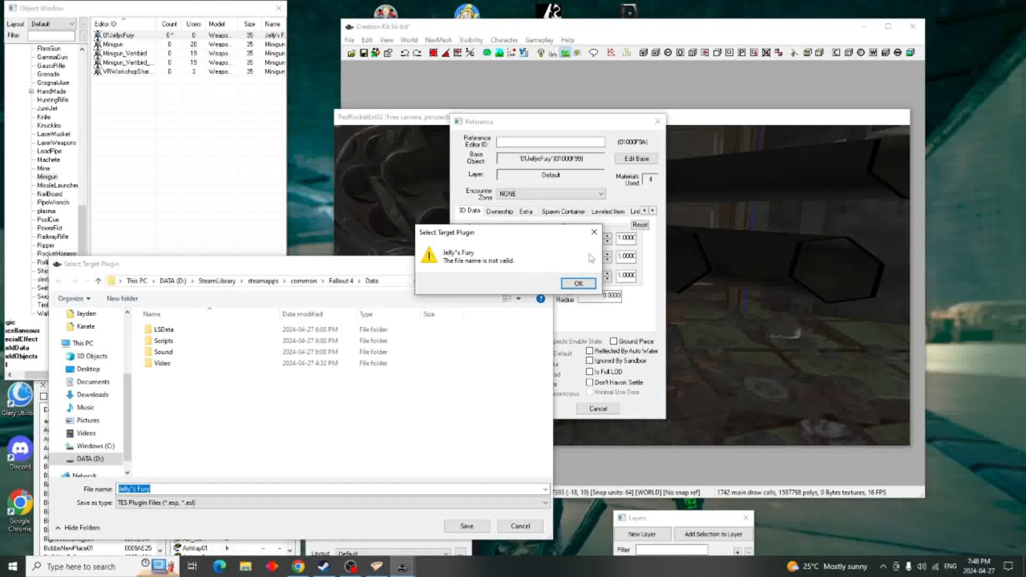
pyautogui.click(578, 283)
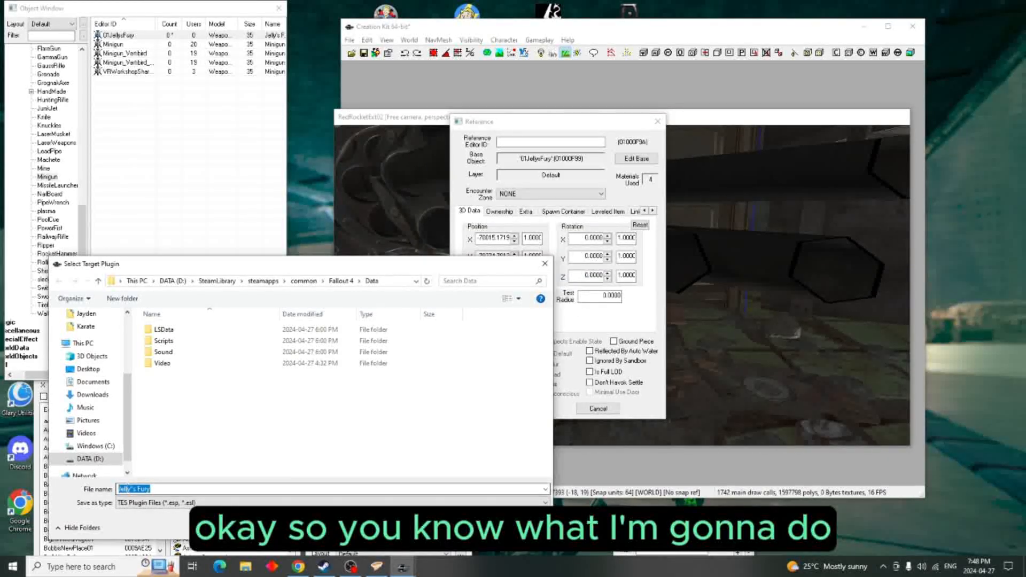
# Try to save the plugin with 01 appended to the file name, as Jelly"s Fury01.
pyautogui.click(153, 489)
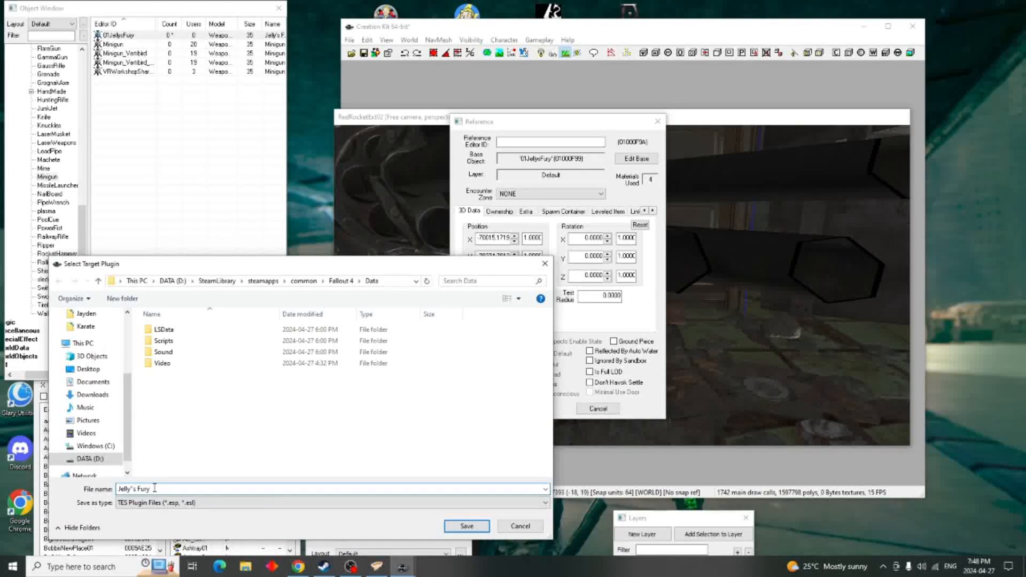
pyautogui.write('01')
pyautogui.press('Return')
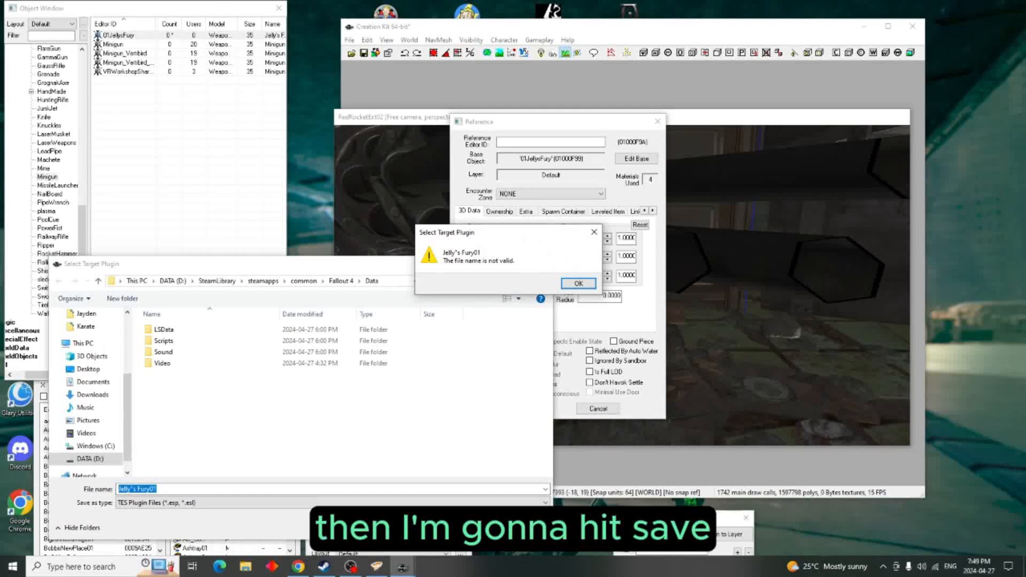
pyautogui.click(580, 284)
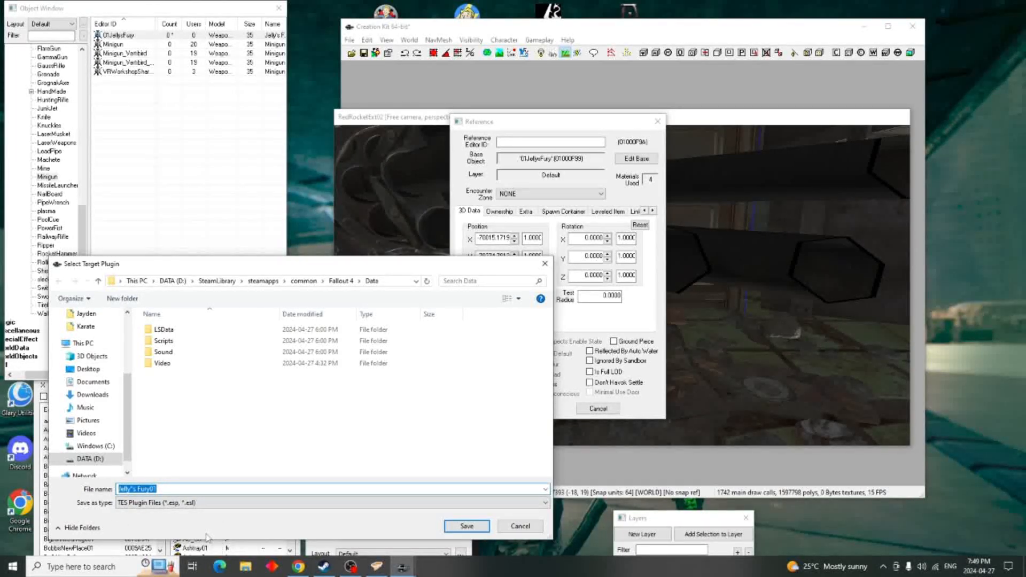
# Try to save the plugin as 01Jelly"s Fury, and close both the save dialog and the minigun's reference properties.
pyautogui.write('0')
pyautogui.write('Fury')
pyautogui.press('Return')
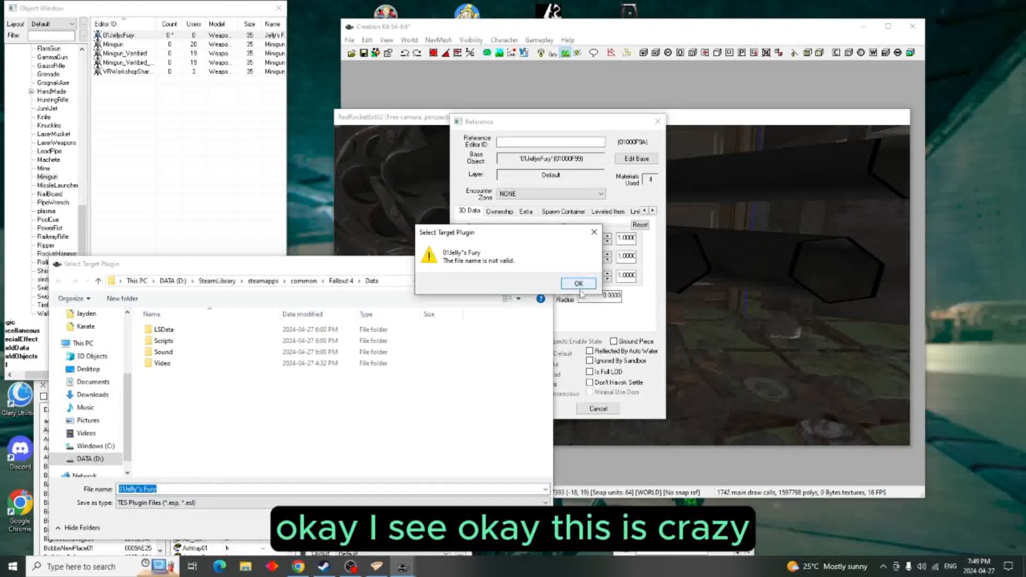
pyautogui.click(577, 283)
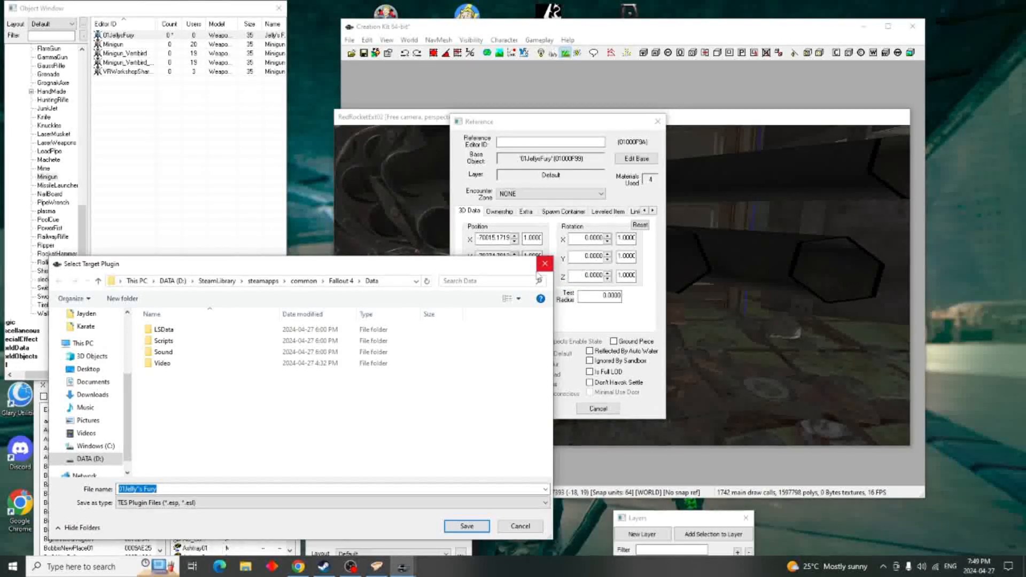
pyautogui.click(545, 264)
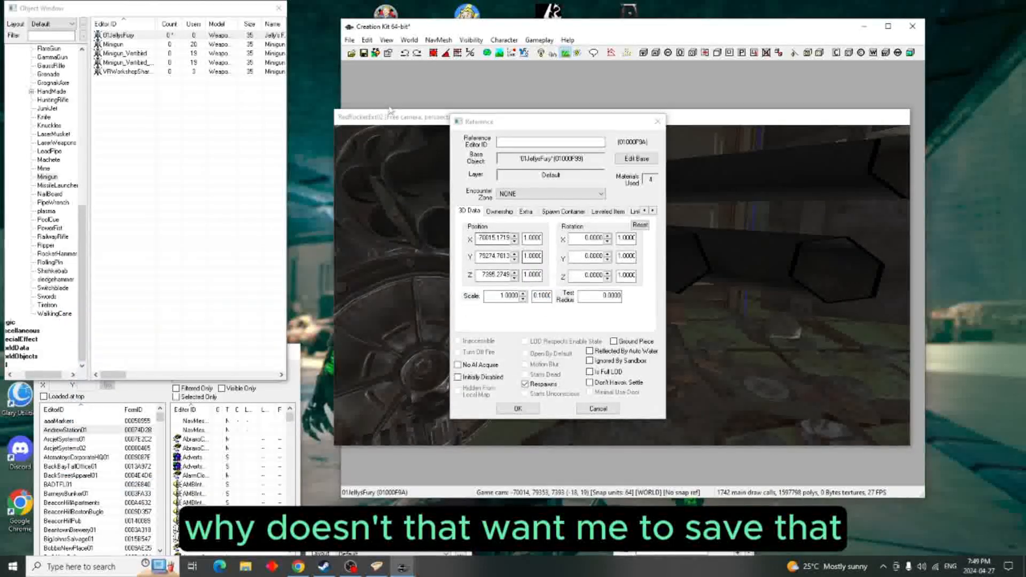
pyautogui.click(658, 122)
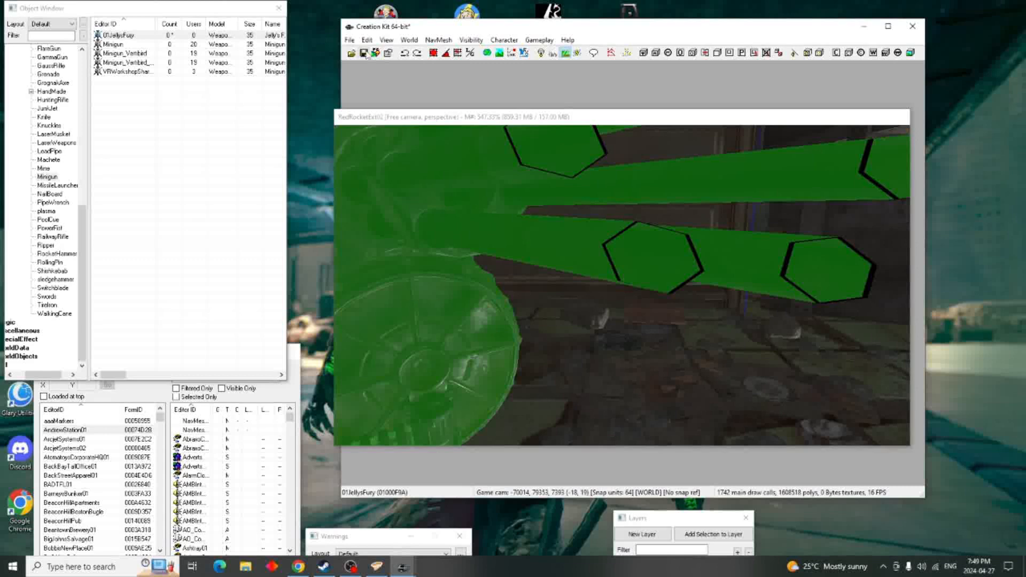
# Restart the plugin save and try the file name Jelly"s Minigun of Fury.
pyautogui.click(351, 41)
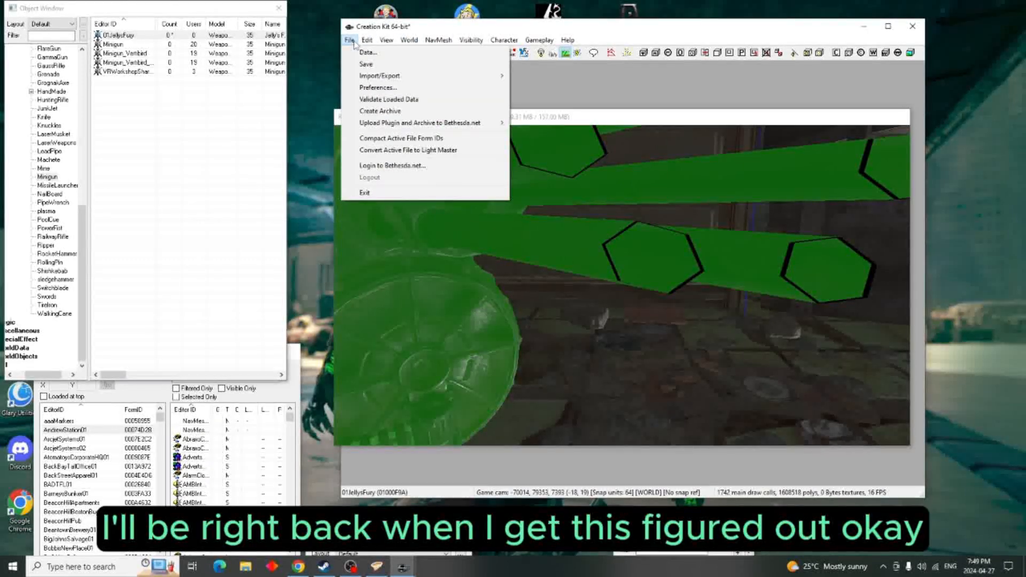
pyautogui.click(365, 63)
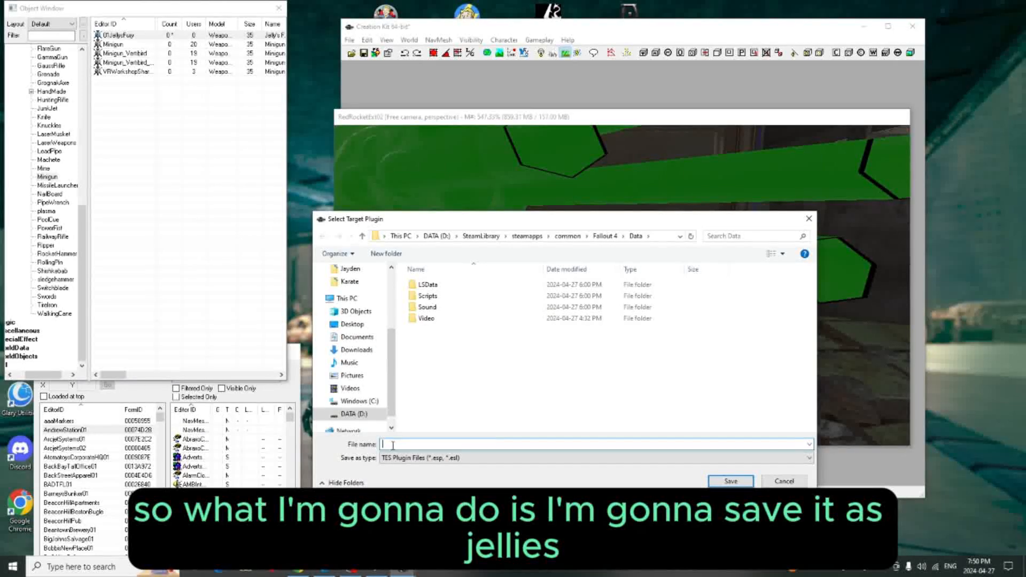
pyautogui.write('lly')
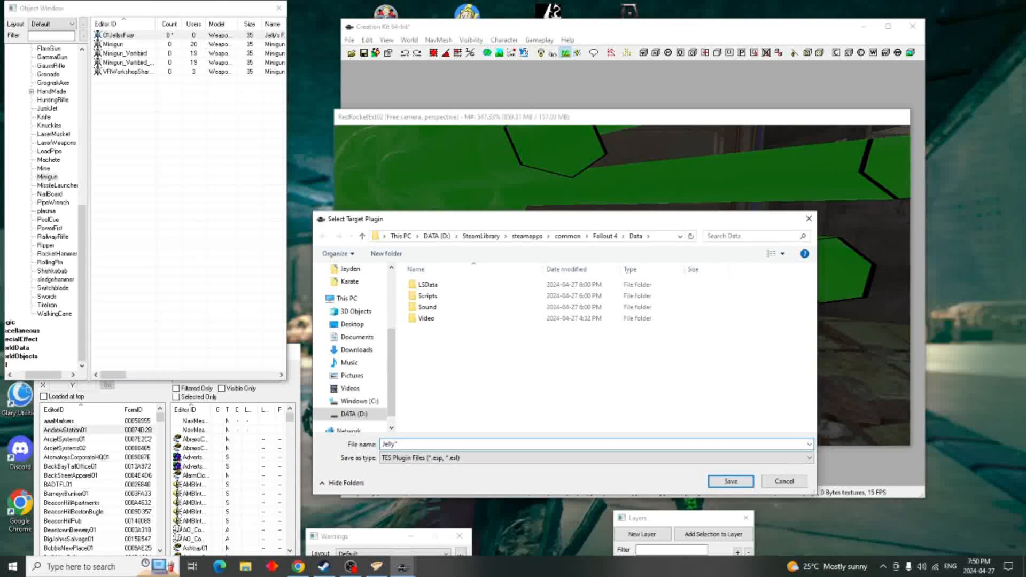
pyautogui.write("'s Minig")
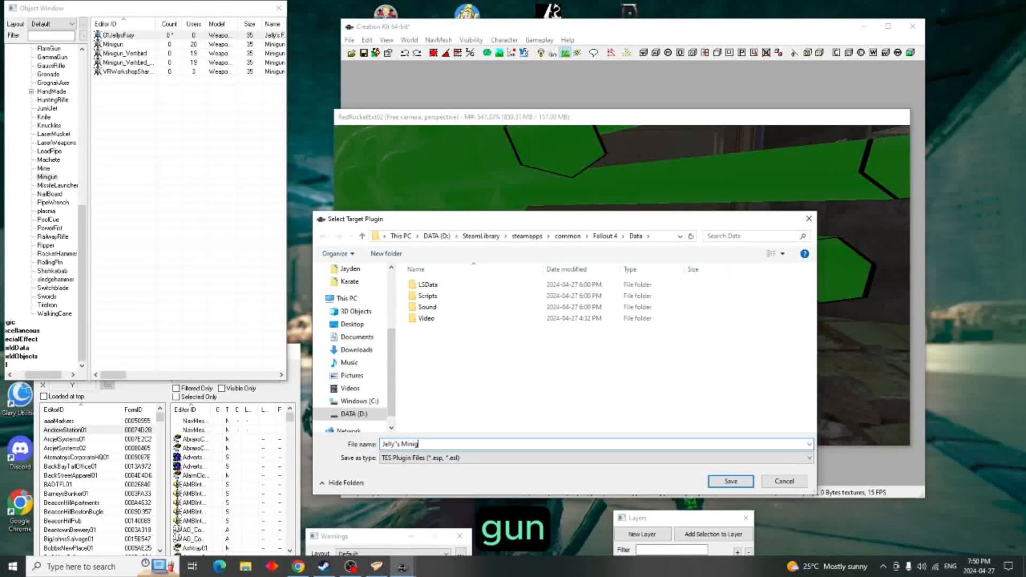
pyautogui.write('un of Fury')
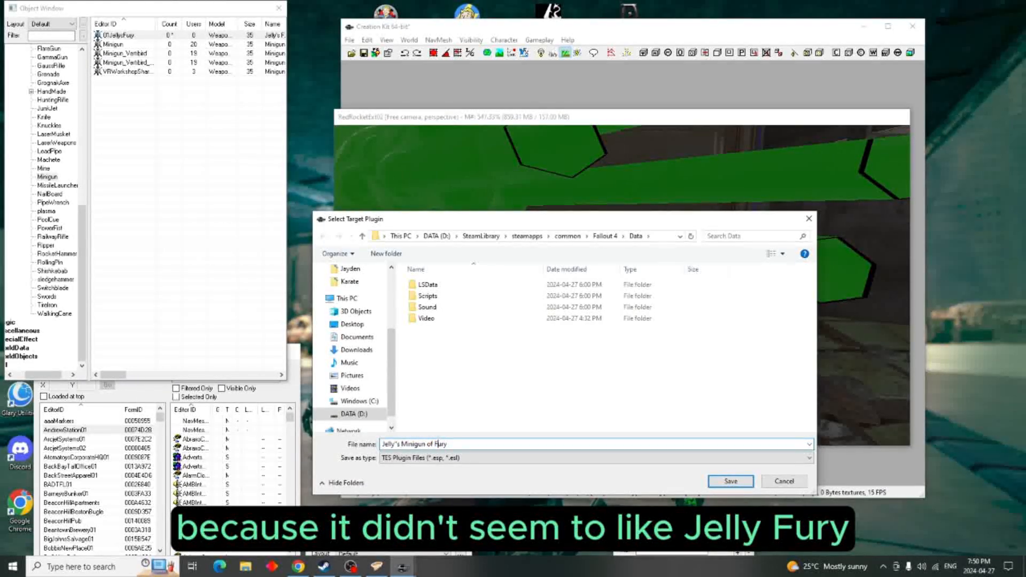
pyautogui.click(717, 481)
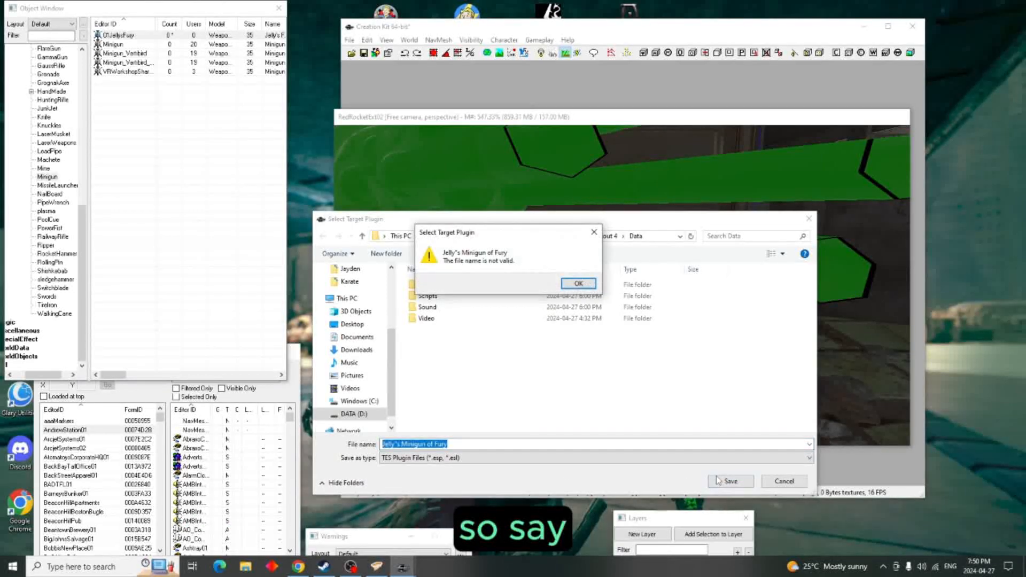
pyautogui.click(577, 285)
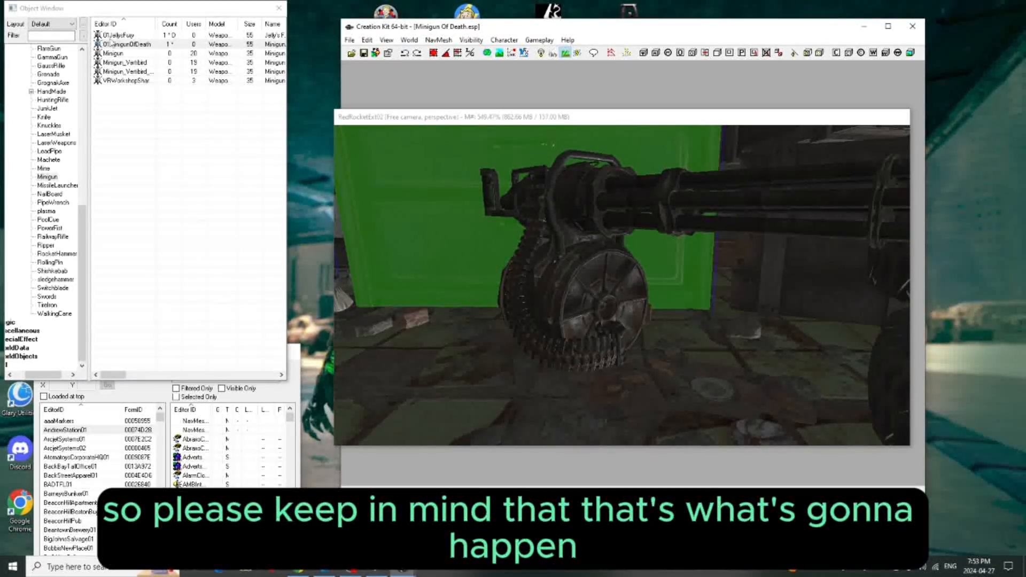
# Review the settings and keyword list of the 01MinigunOfDeath weapon, and close its properties.
pyautogui.click(136, 44)
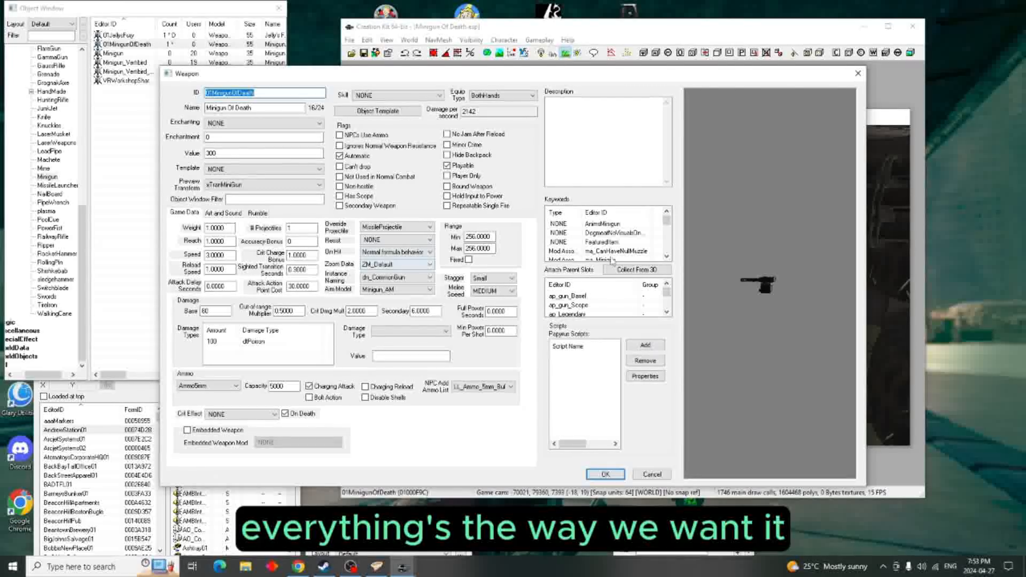
pyautogui.scroll(-3, 646, 243)
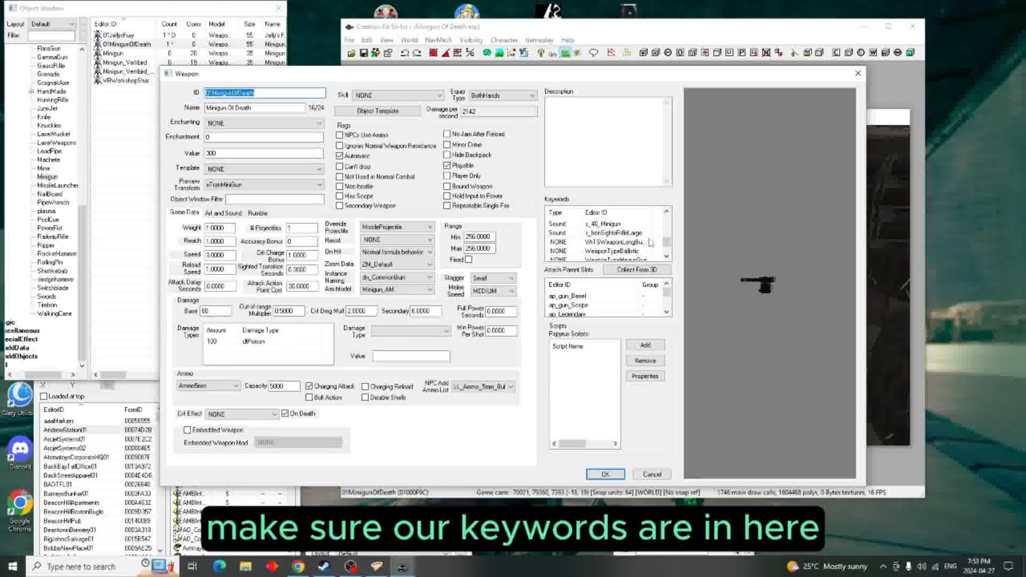
pyautogui.scroll(2, 650, 242)
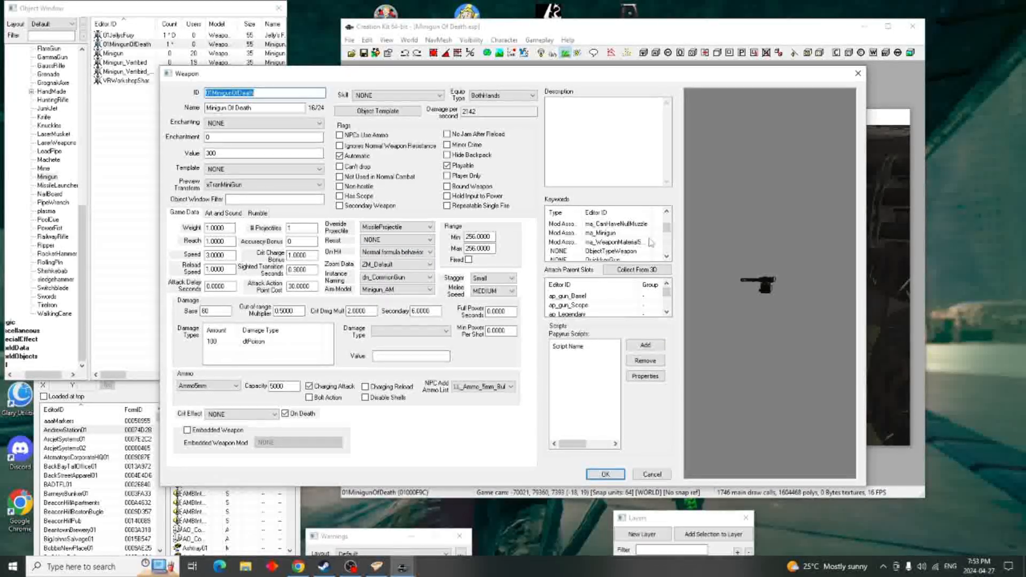
pyautogui.scroll(-3, 608, 251)
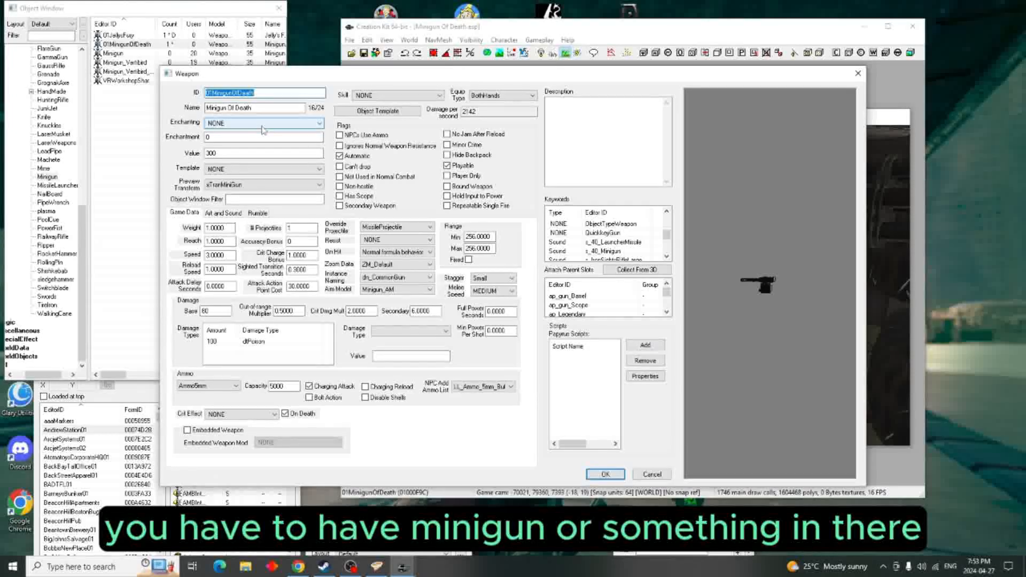
pyautogui.click(614, 473)
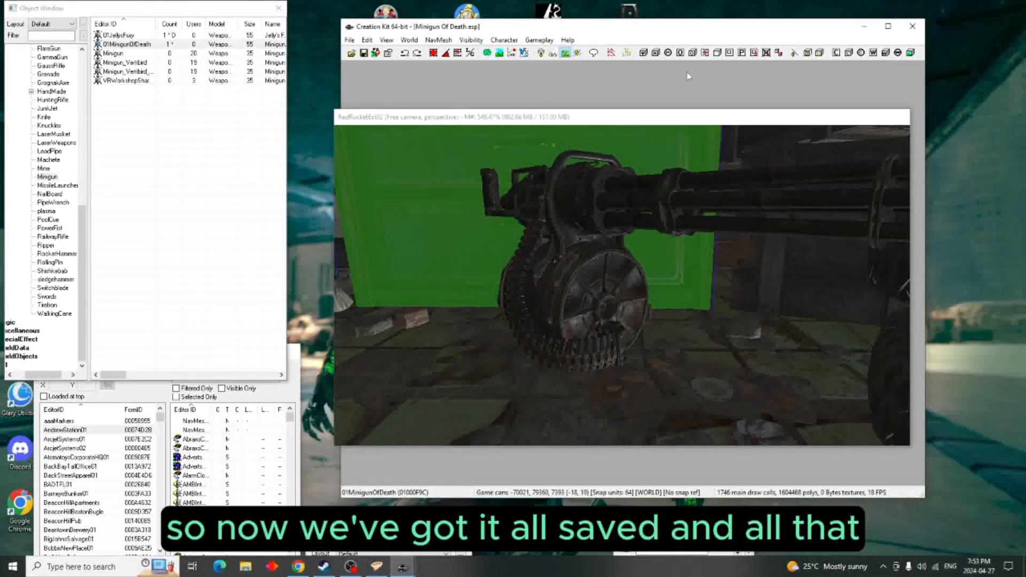
# Switch to the Vortex mod manager, mark the Minigun Of Death.esp plugin as light, and minimize the manager.
pyautogui.moveTo(698, 36); pyautogui.dragTo(698, 120)
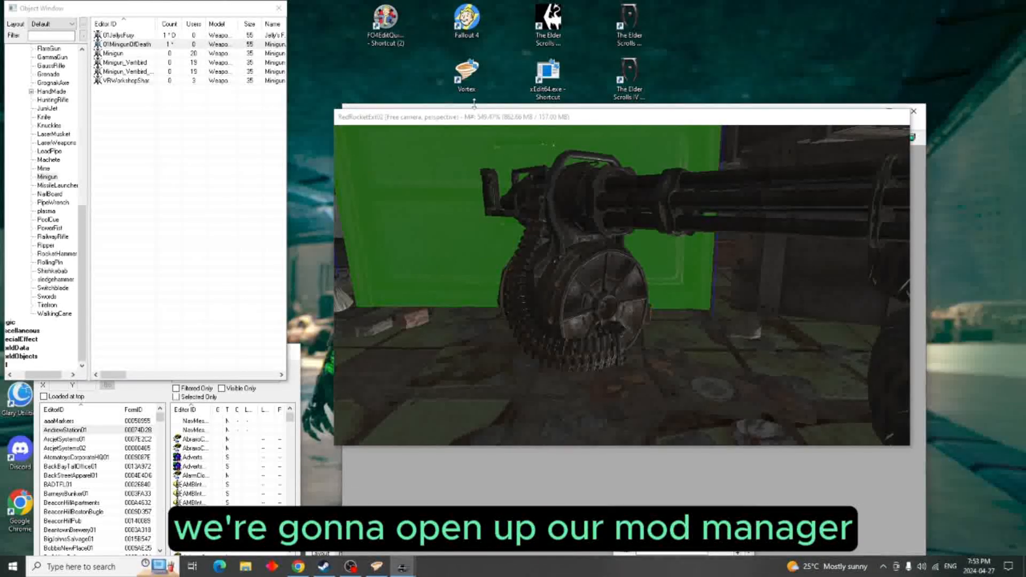
pyautogui.doubleClick(467, 79)
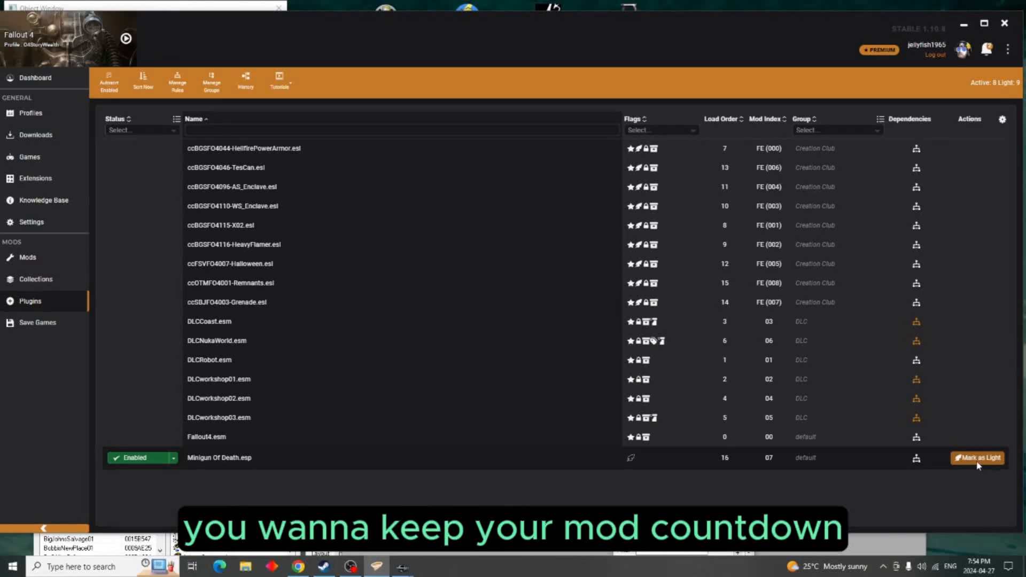
pyautogui.click(977, 458)
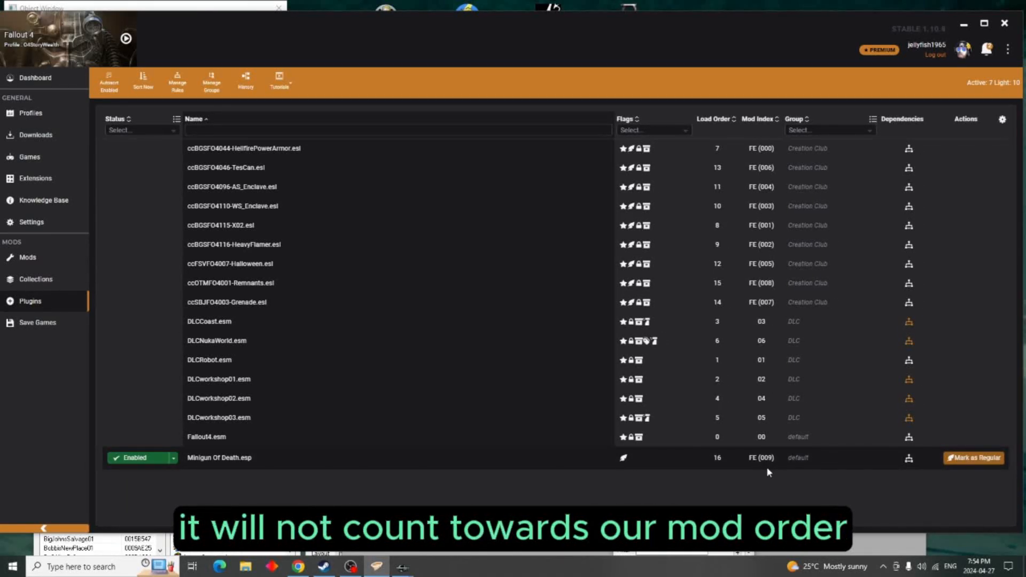
pyautogui.click(964, 24)
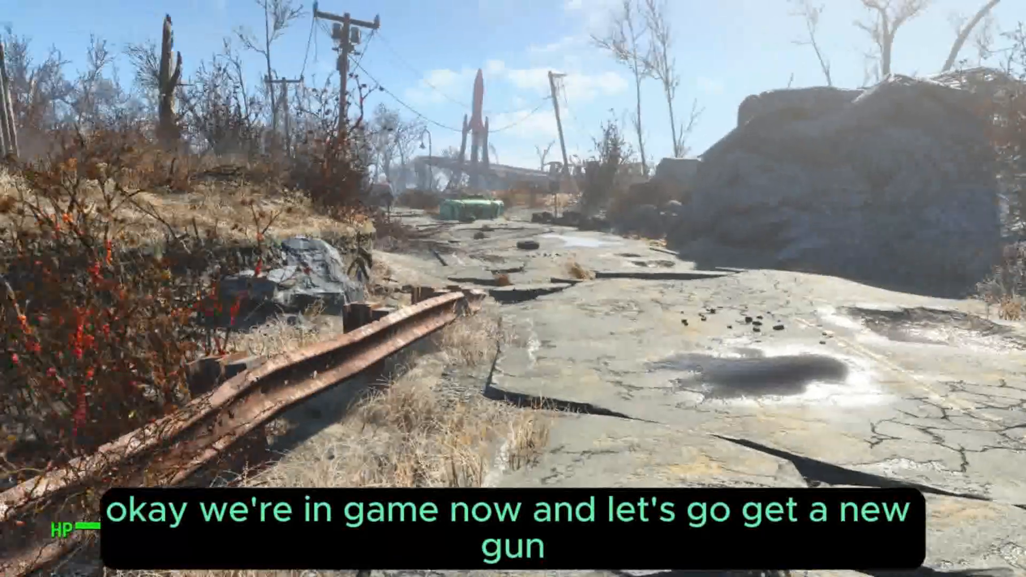
# Walk along the road to the Red Rocket Truck Stop, enter through its red door, and go up to the Minigun Of Death.
pyautogui.press('w')
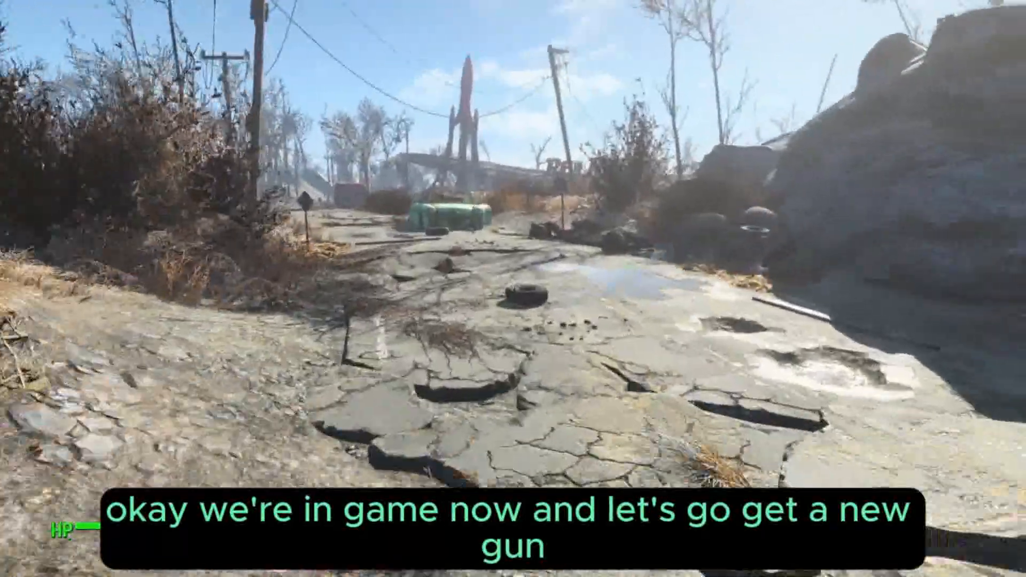
pyautogui.press('w')
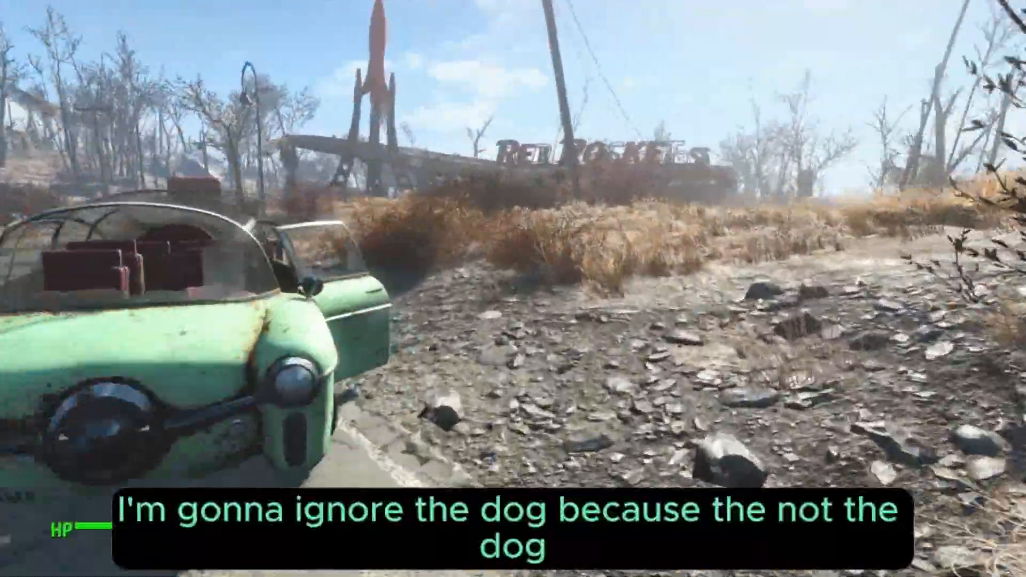
pyautogui.press('w')
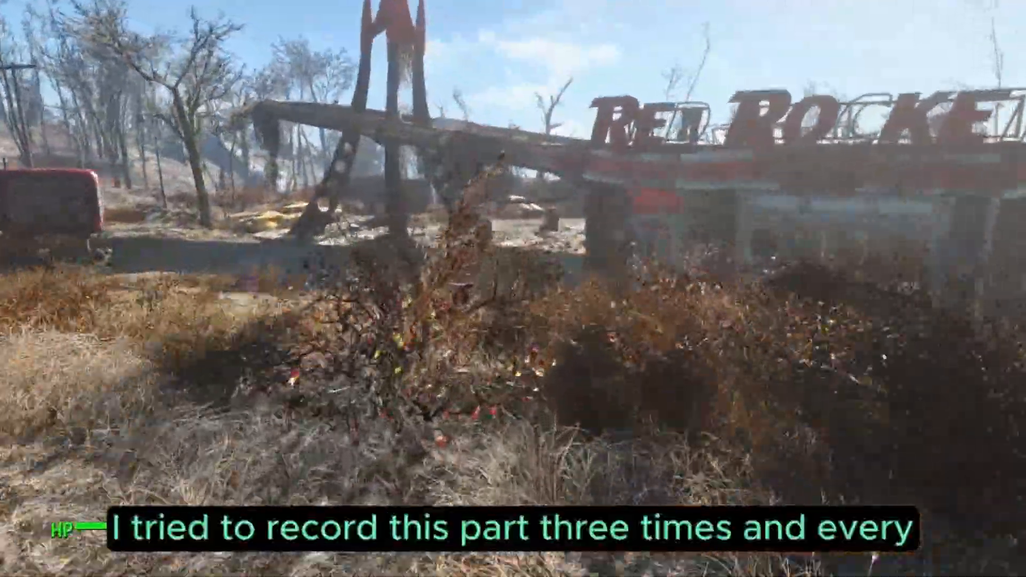
pyautogui.press('w')
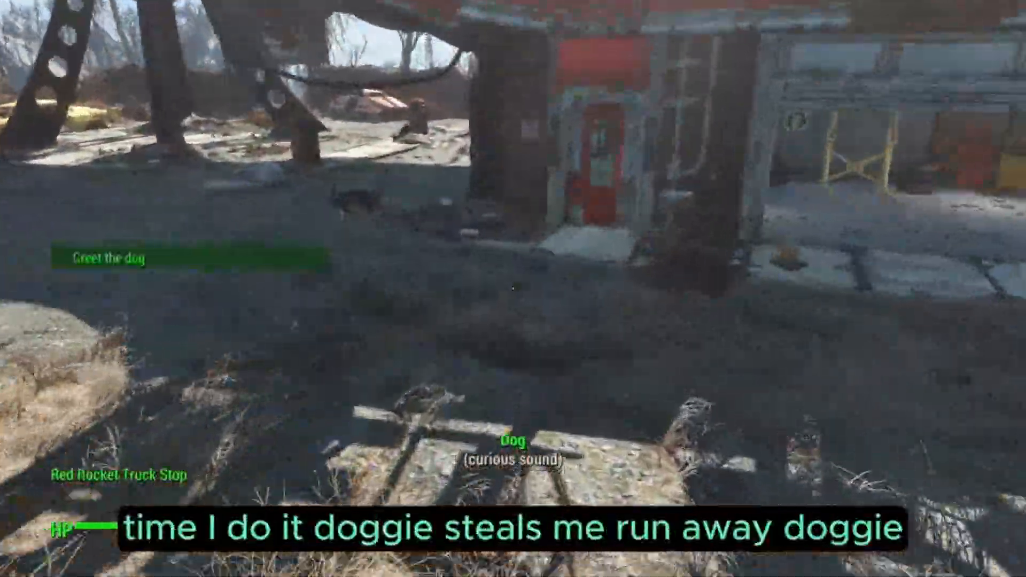
pyautogui.press('w')
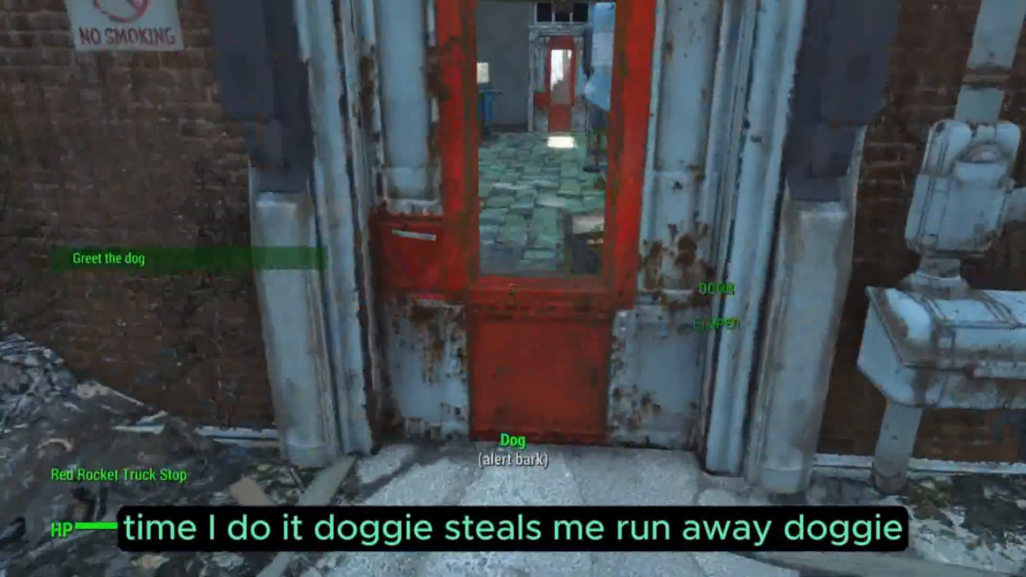
pyautogui.press('e')
pyautogui.press('w')
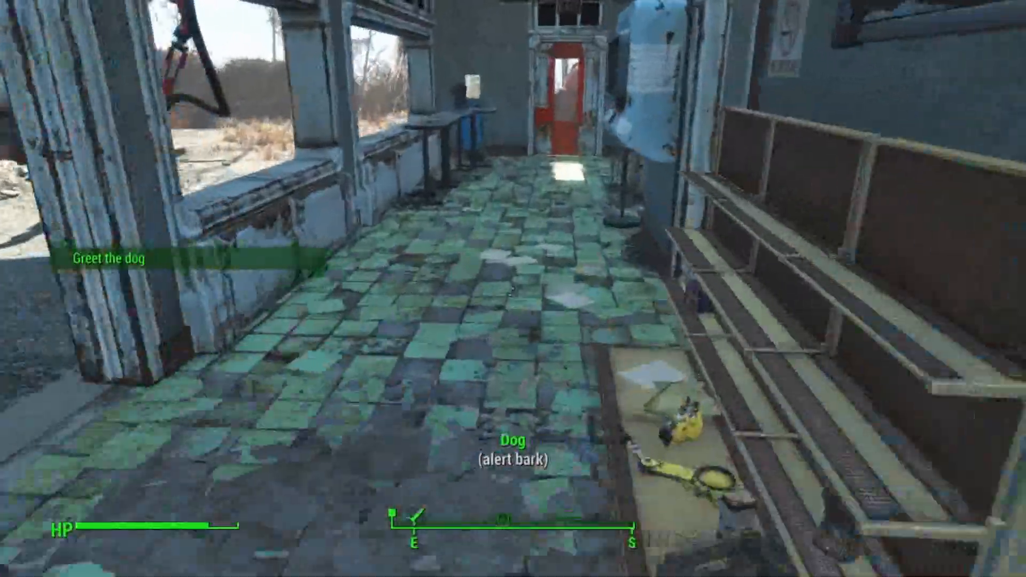
pyautogui.press('w')
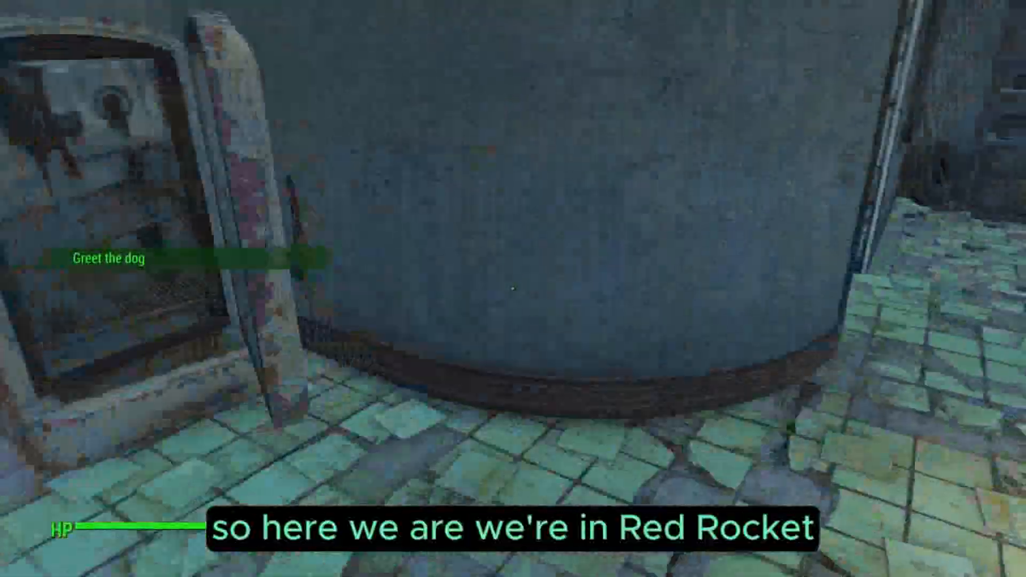
pyautogui.press('w')
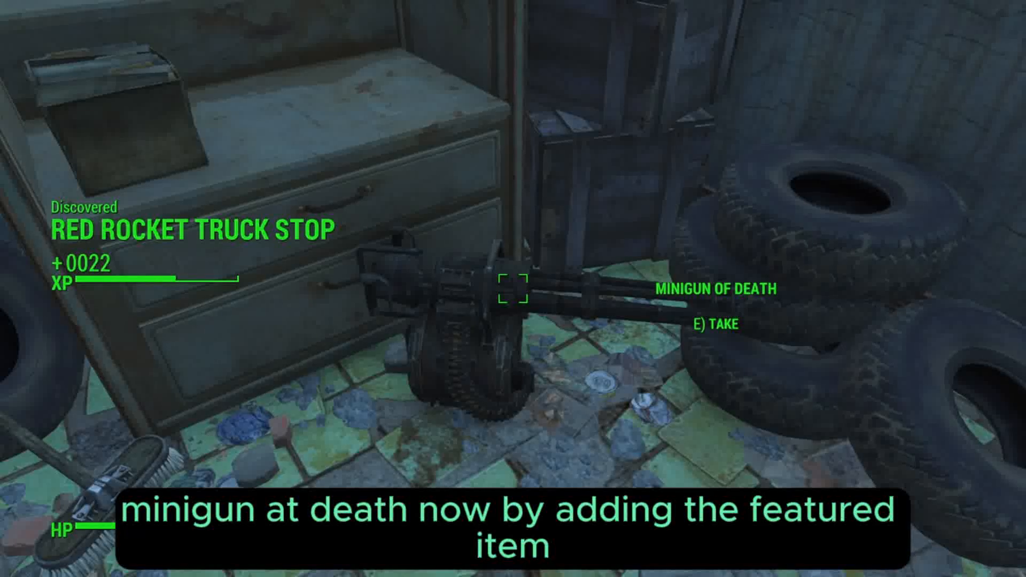
# Take the Minigun Of Death, rotating its model to inspect it from several sides before leaving the item view.
pyautogui.press('e')
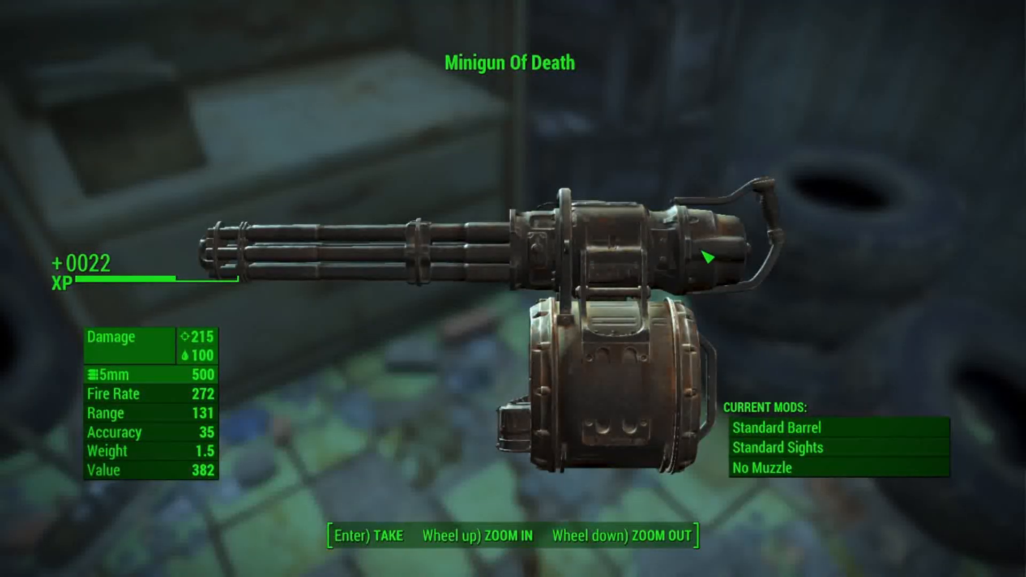
pyautogui.moveTo(708, 258); pyautogui.dragTo(676, 264)
pyautogui.moveTo(498, 265); pyautogui.dragTo(189, 175)
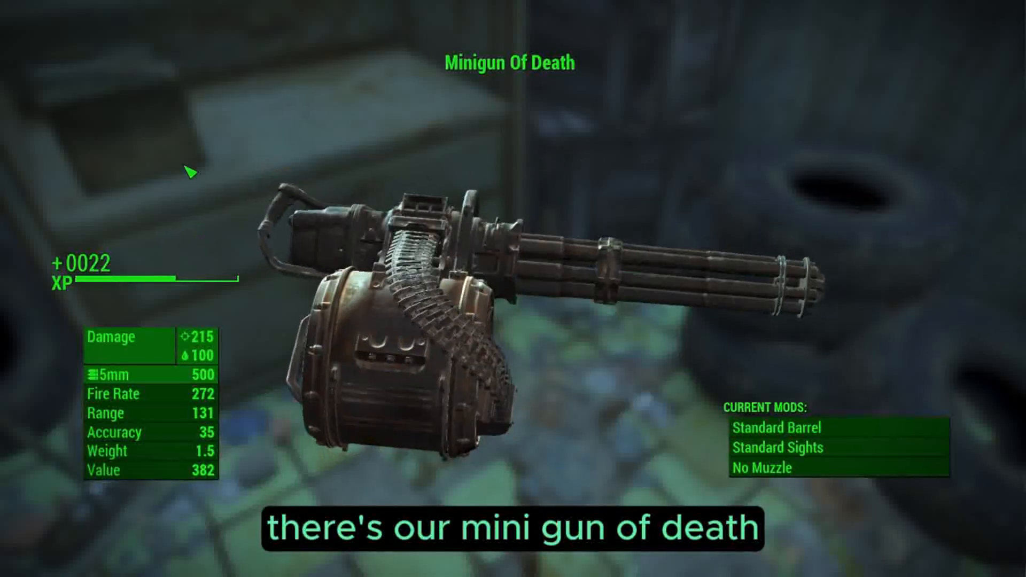
pyautogui.moveTo(251, 57); pyautogui.dragTo(764, 462)
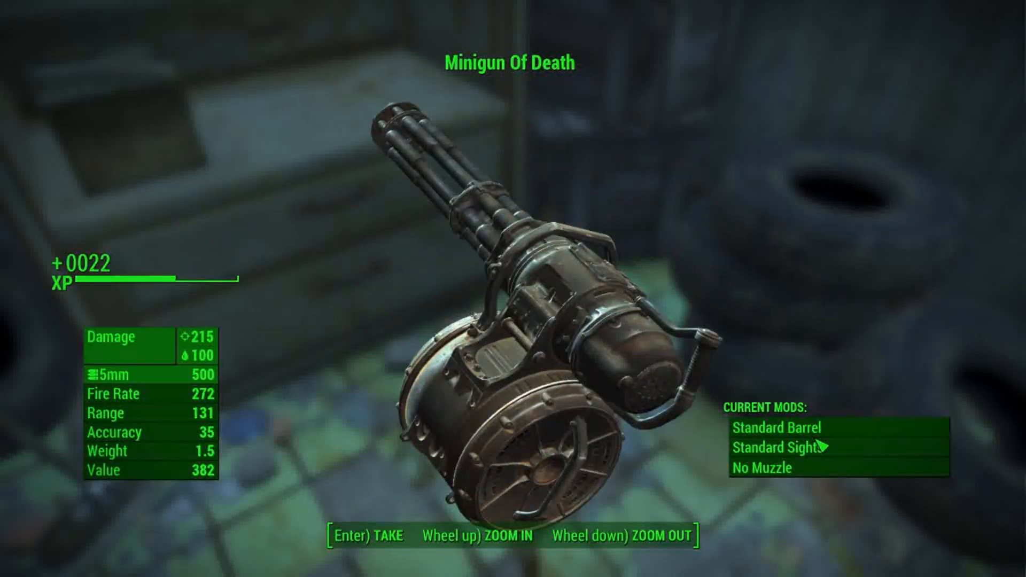
pyautogui.press('Tab')
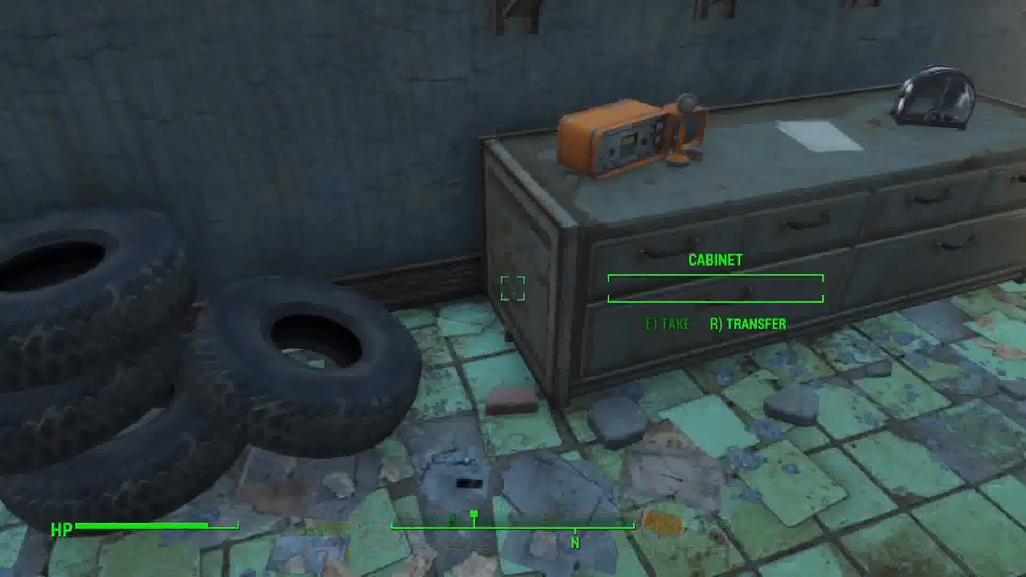
# Leave the Red Rocket building through the door onto the open ground outside.
pyautogui.press('w')
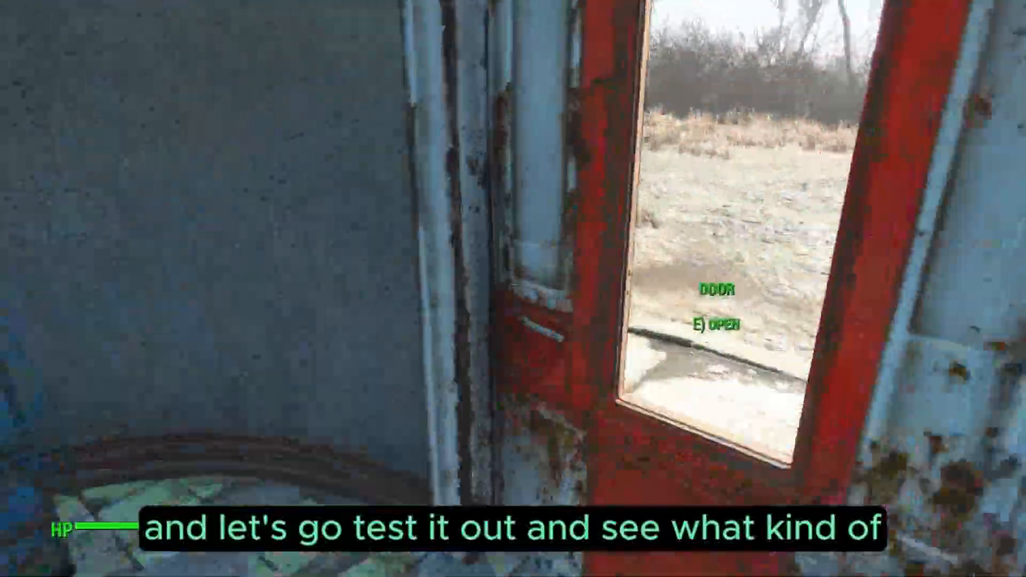
pyautogui.press('e')
pyautogui.press('w')
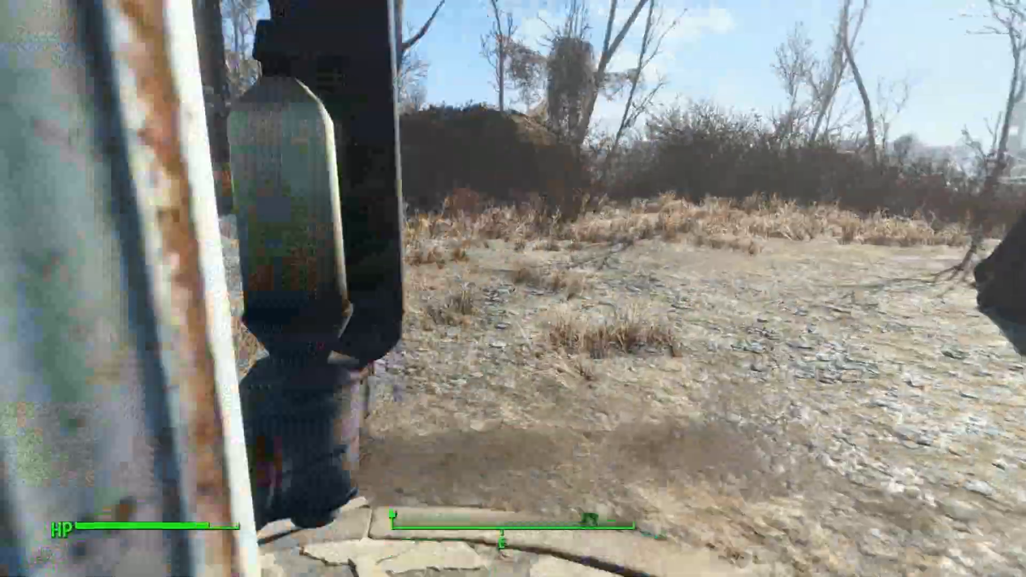
# Equip the Minigun Of Death from the Pip-Boy's weapons inventory and put the Pip-Boy away.
pyautogui.press('Tab')
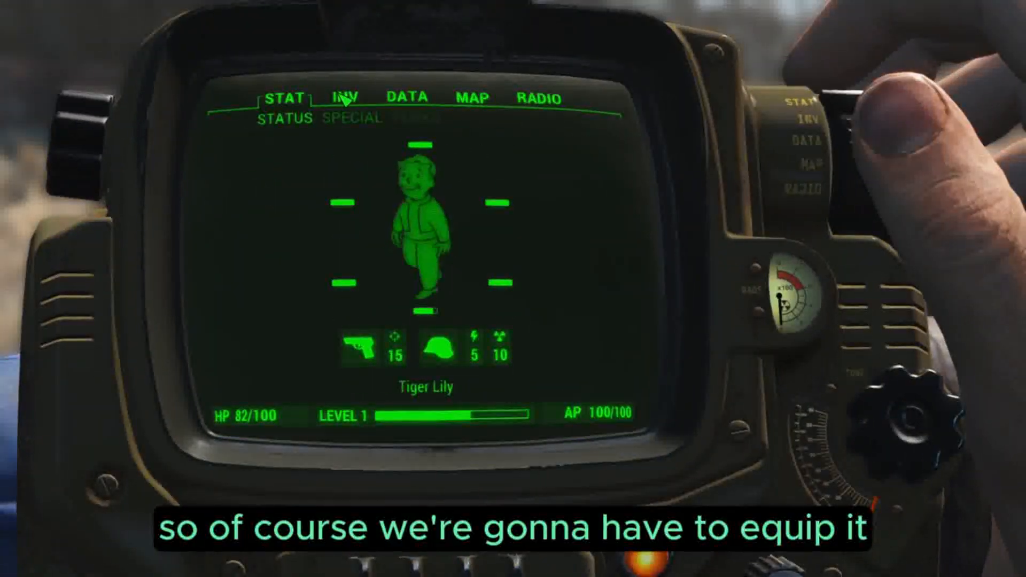
pyautogui.click(346, 98)
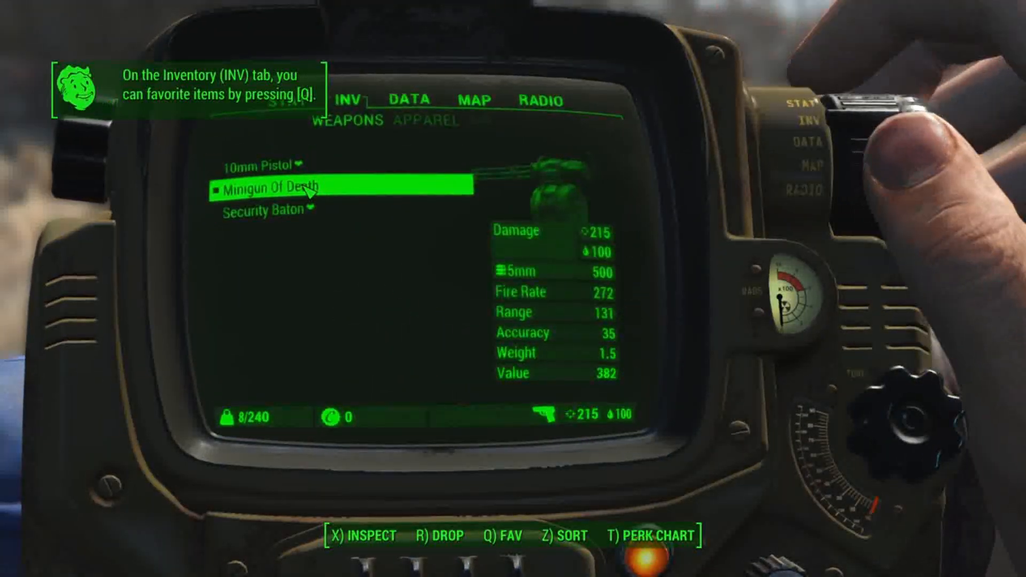
pyautogui.press('Tab')
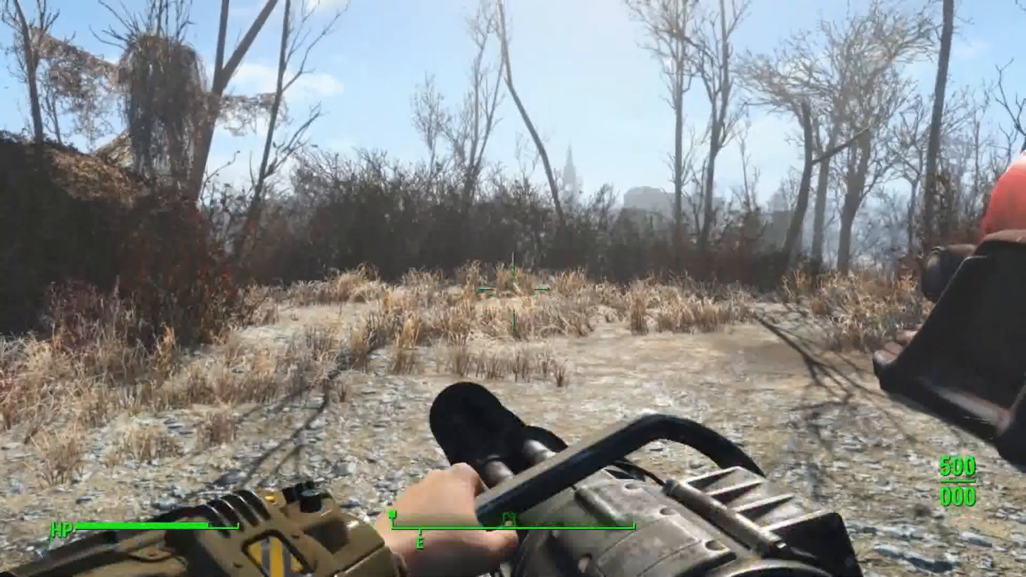